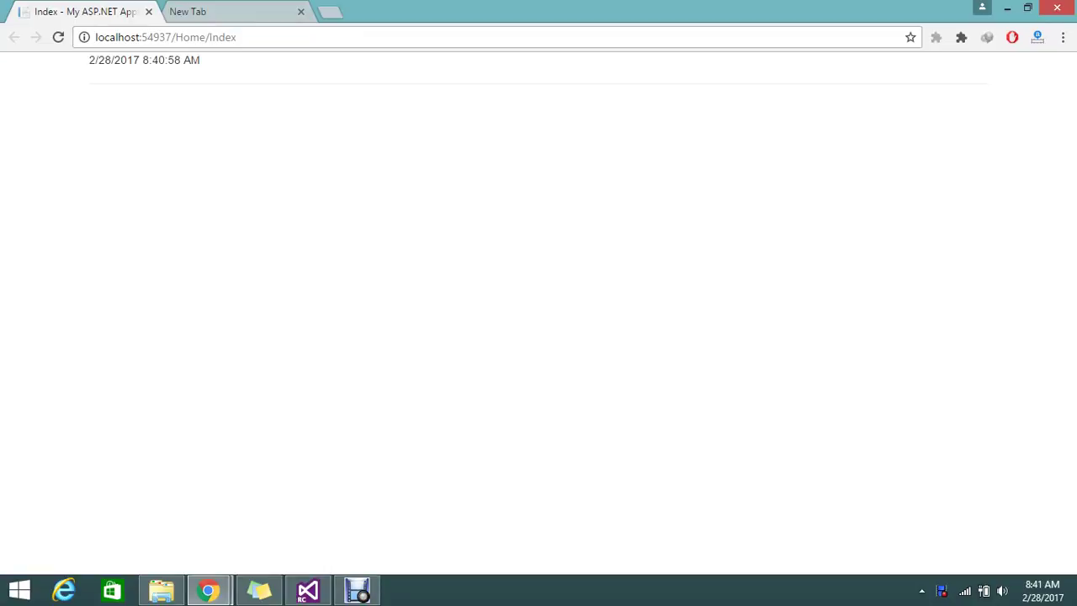
- Reload the localhost Home/Index page and inspect its html element in the browser's developer tools, closing them again
{"action": "key", "text": "F5"}
{"action": "key", "text": "F5"}
{"action": "right_click", "coordinate": [277, 220]}
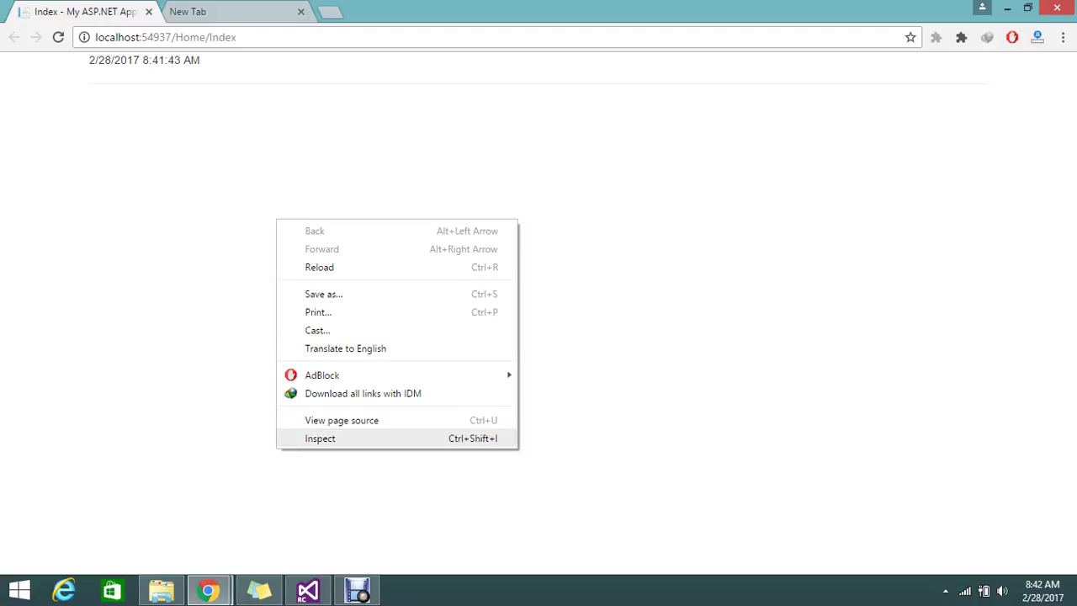
{"action": "left_click", "coordinate": [321, 438]}
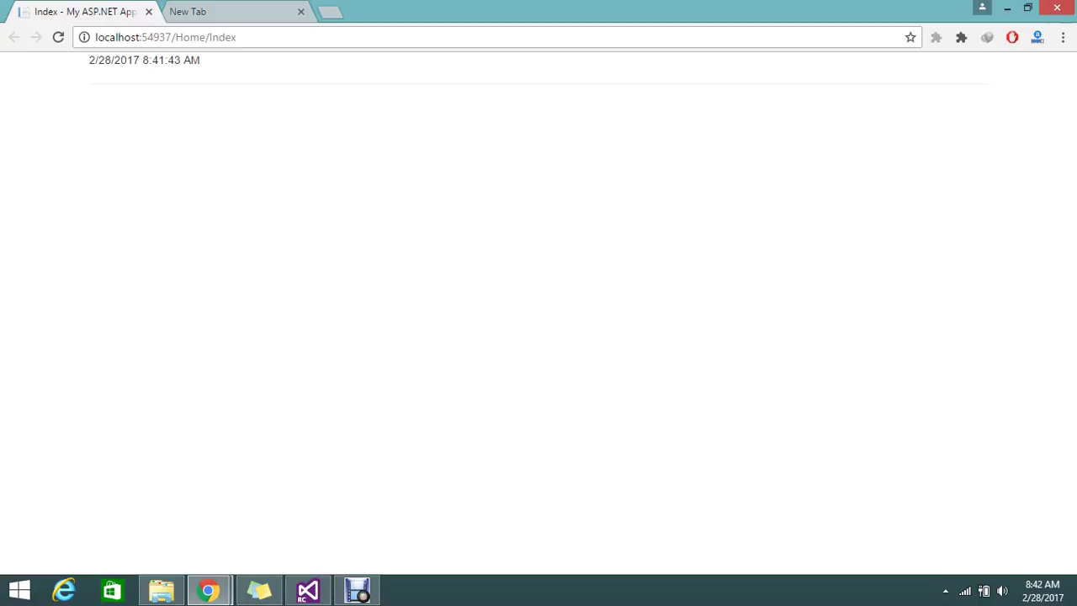
{"action": "key", "text": "F12"}
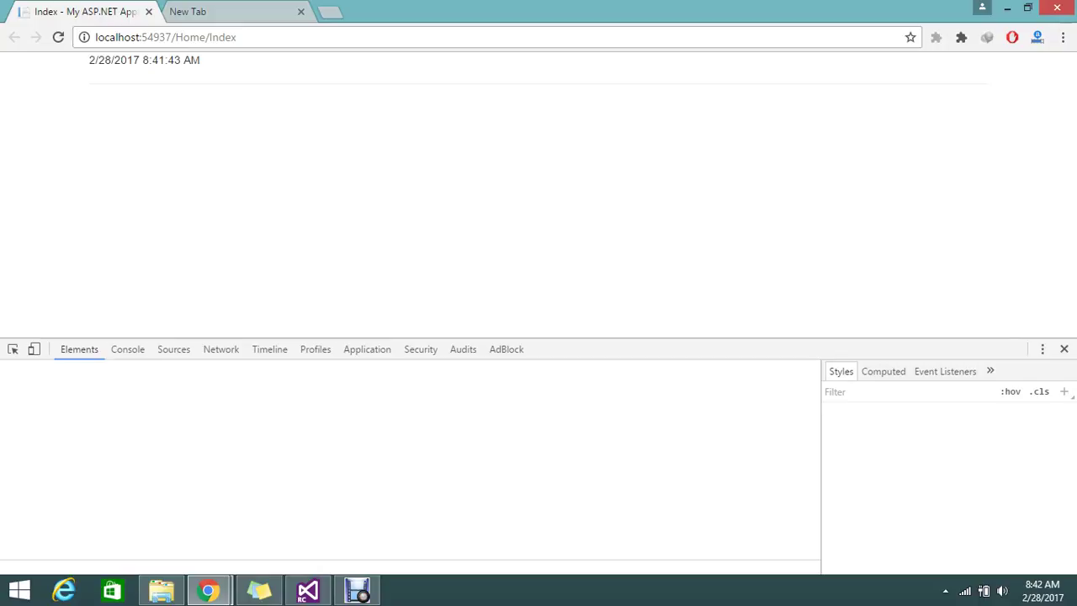
{"action": "left_click", "coordinate": [34, 380]}
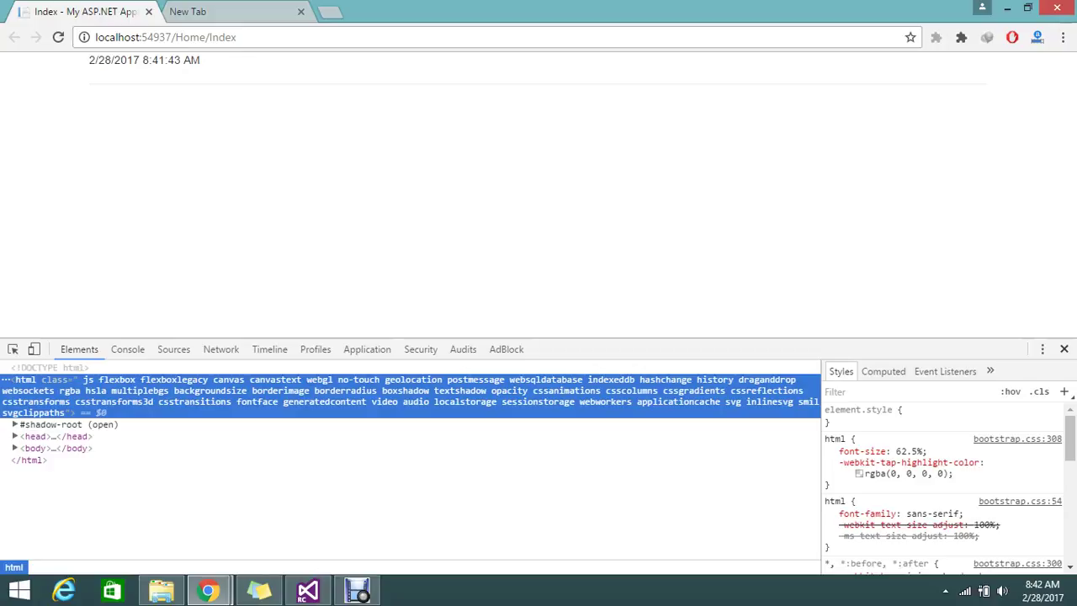
{"action": "key", "text": "F12"}
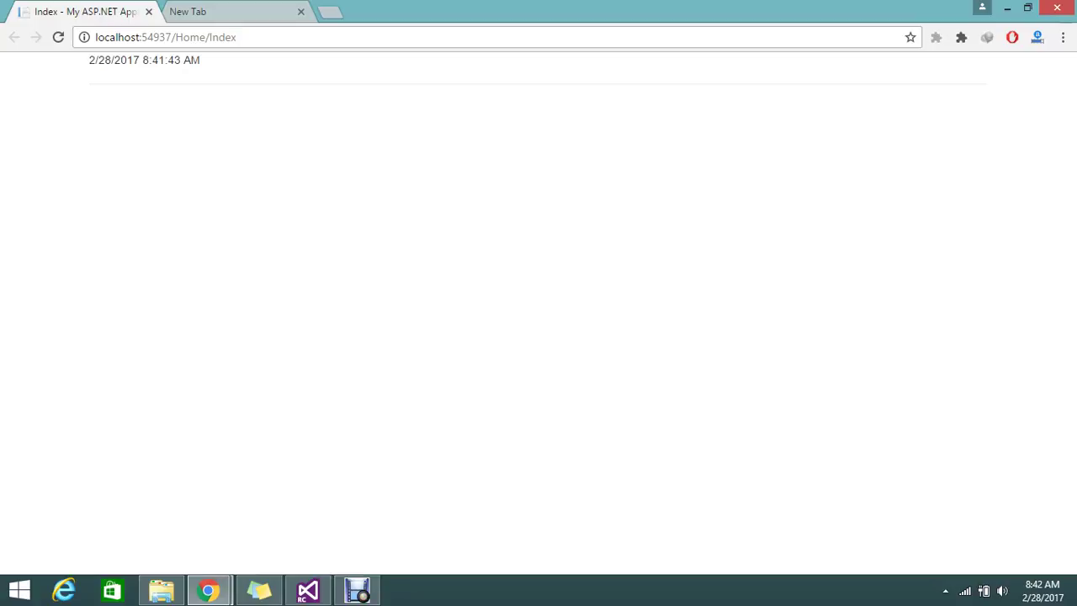
- Search Google for "fiddler web debugger download" and open Telerik's Fiddler download page
{"action": "key", "text": "ctrl+Tab"}
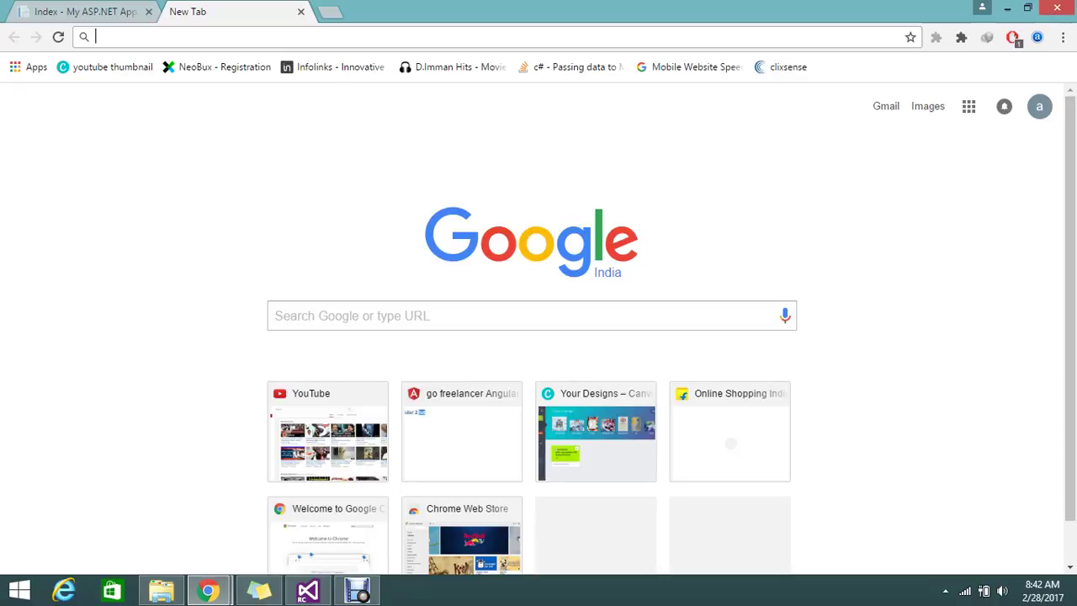
{"action": "type", "text": "fidd"}
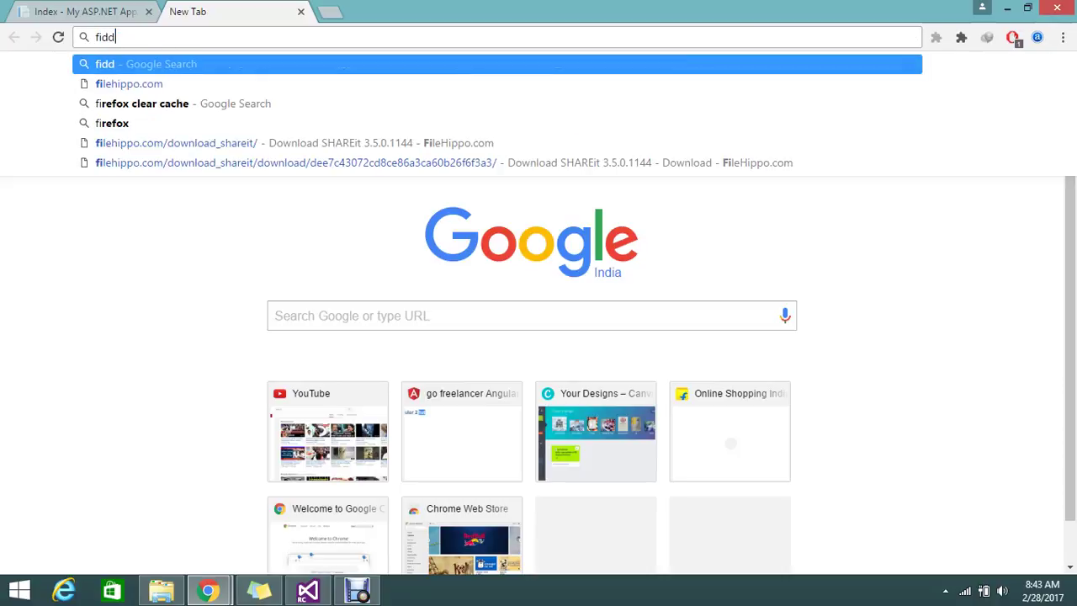
{"action": "key", "text": "Down"}
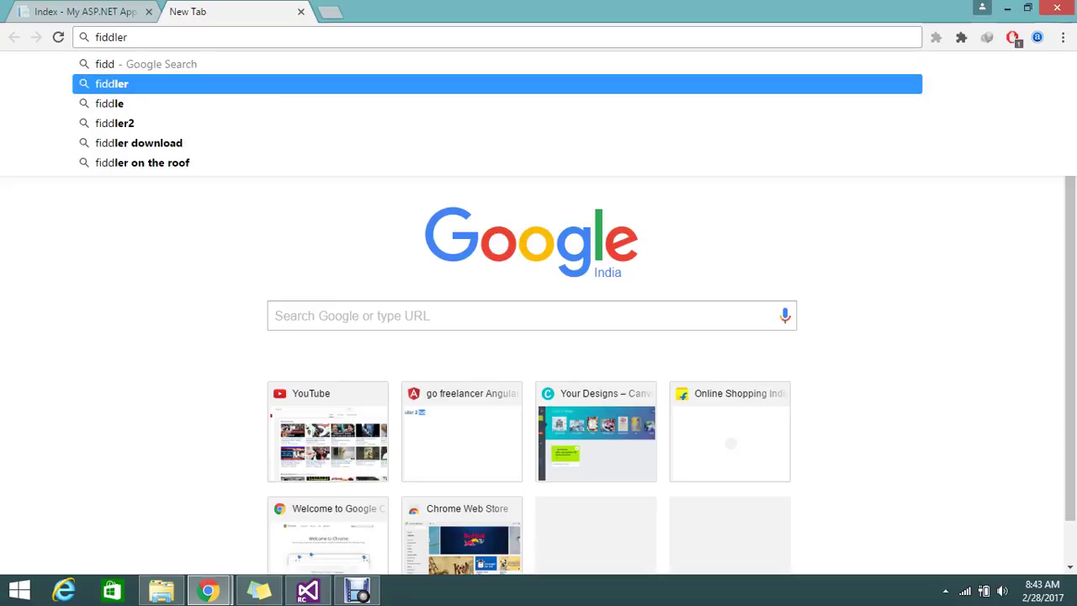
{"action": "type", "text": "we"}
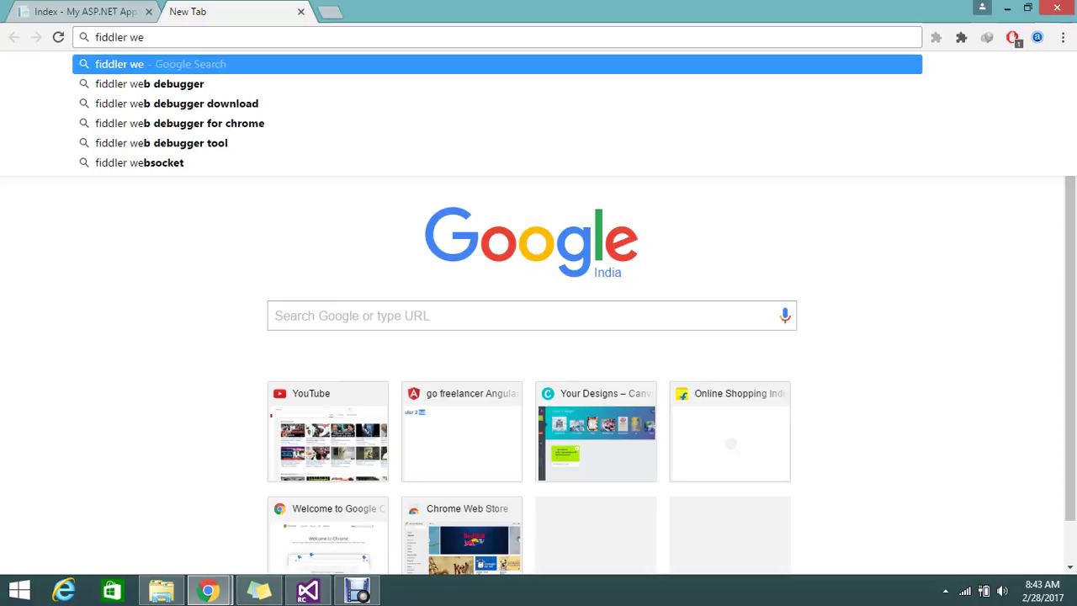
{"action": "key", "text": "Down"}
{"action": "key", "text": "Down"}
{"action": "key", "text": "Return"}
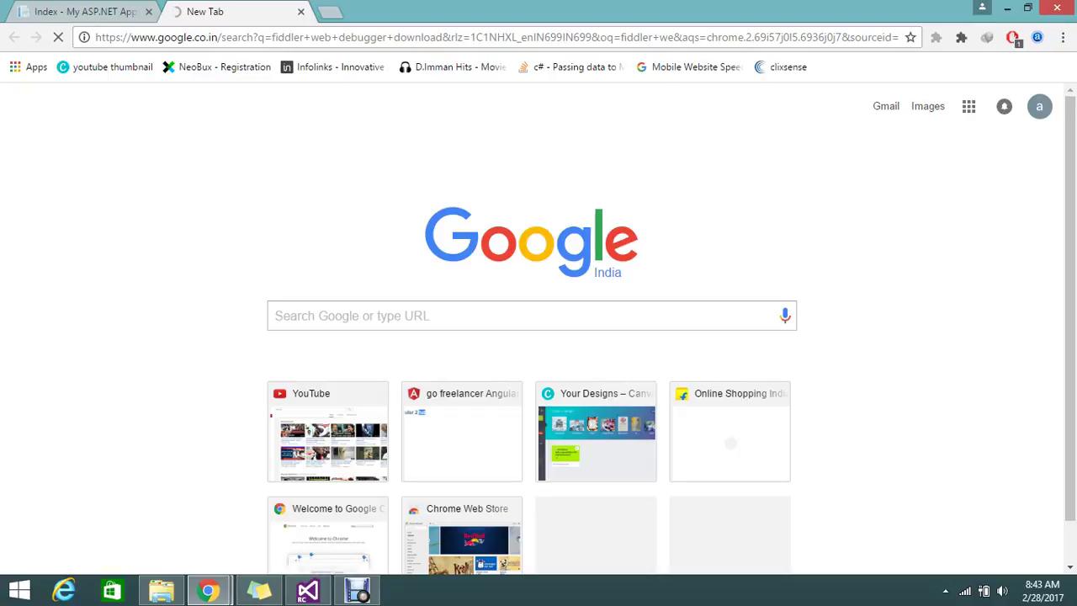
{"action": "key", "text": "ctrl+Tab"}
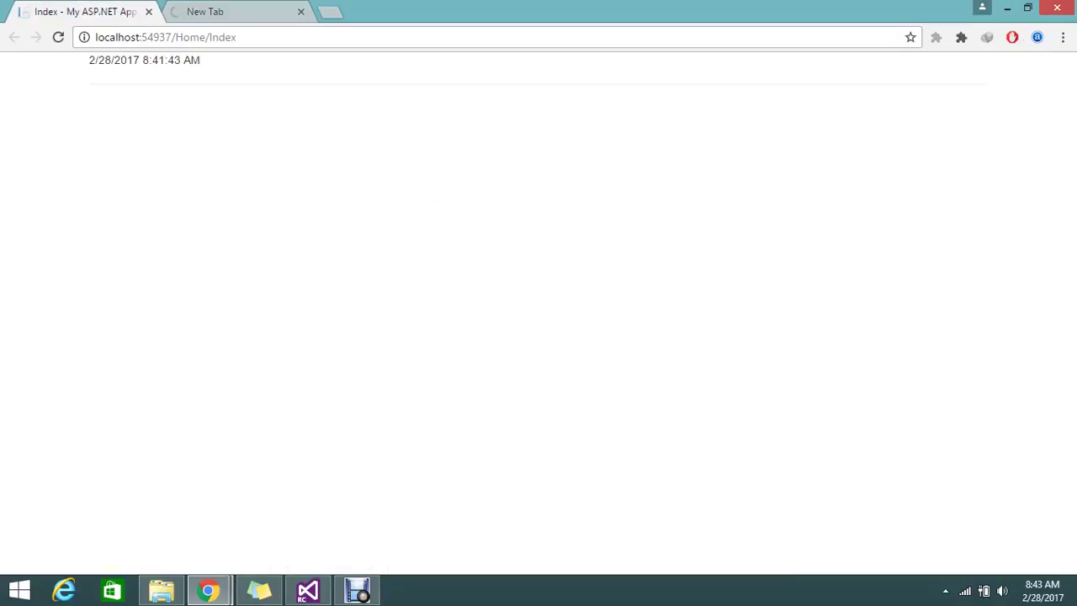
{"action": "key", "text": "ctrl+Tab"}
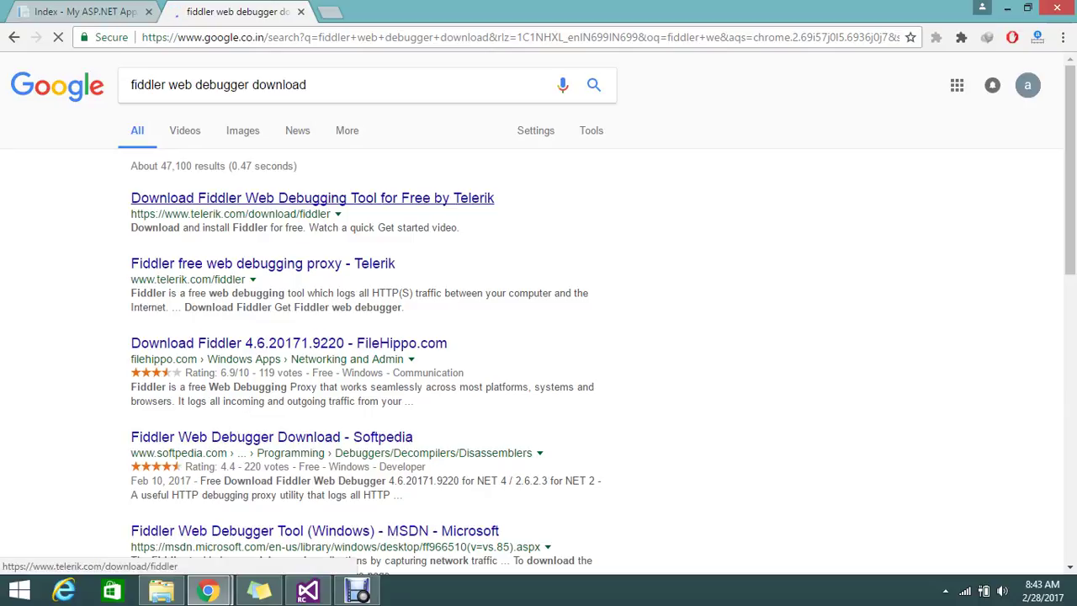
{"action": "left_click", "coordinate": [312, 199]}
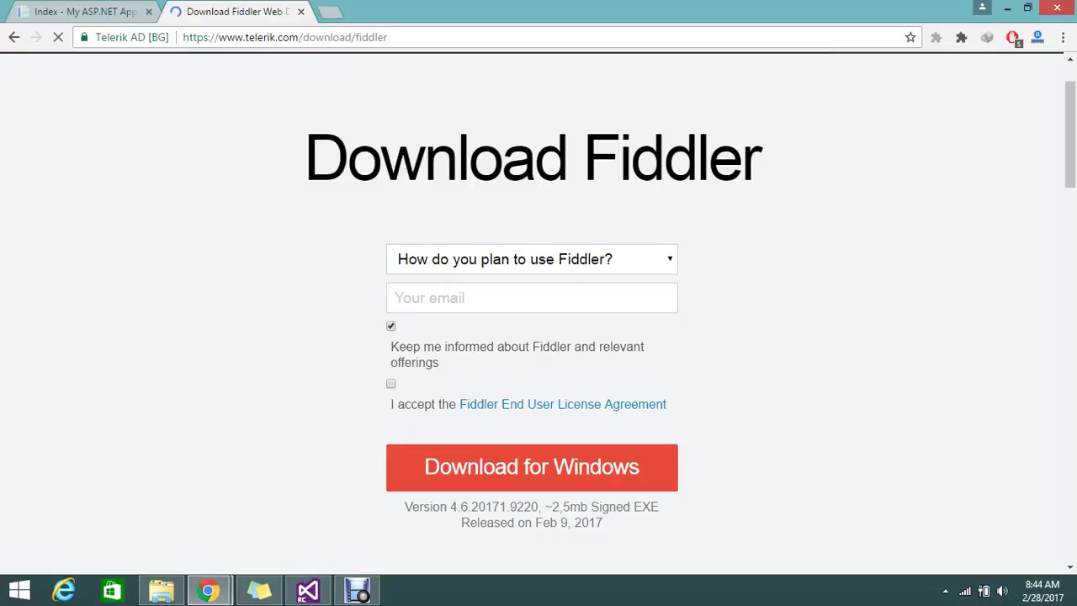
- Choose "Website development/debugging" as the planned use of Fiddler in the download form
{"action": "left_click", "coordinate": [532, 259]}
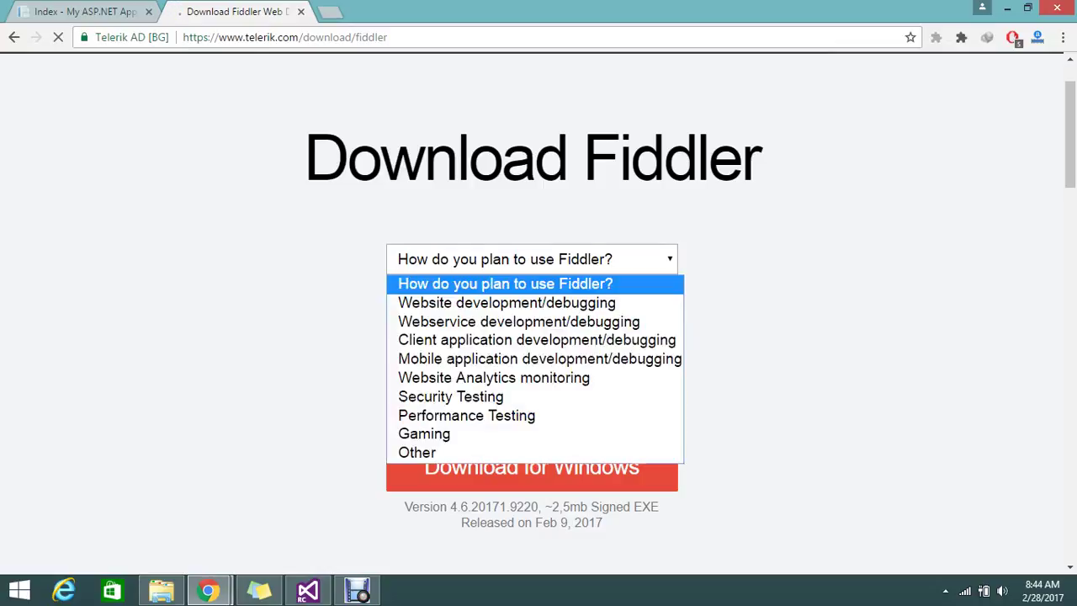
{"action": "left_click", "coordinate": [532, 477]}
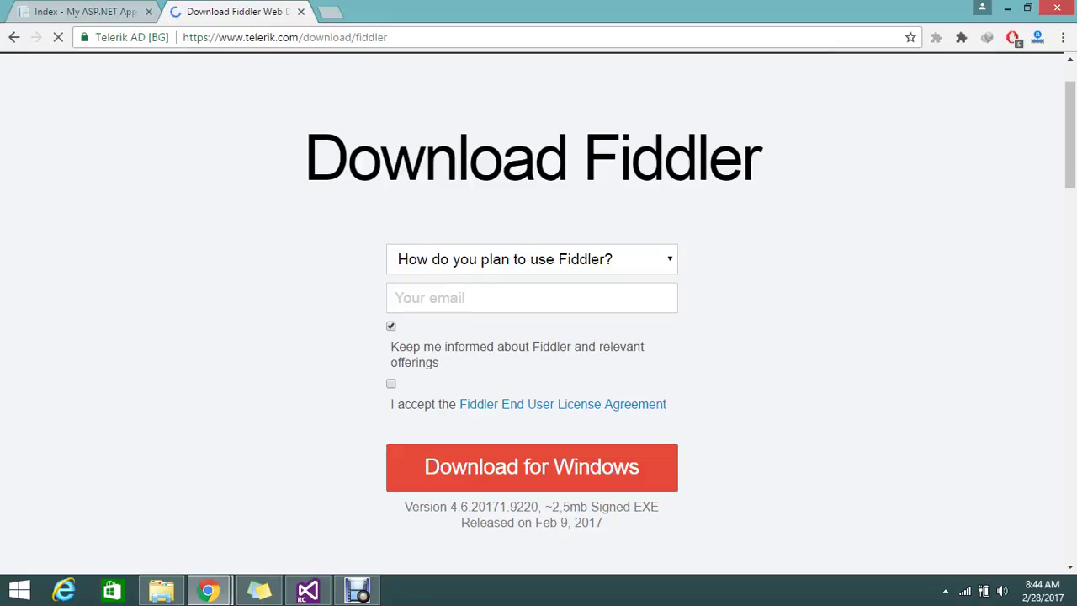
{"action": "key", "text": "alt+Down"}
{"action": "key", "text": "Down"}
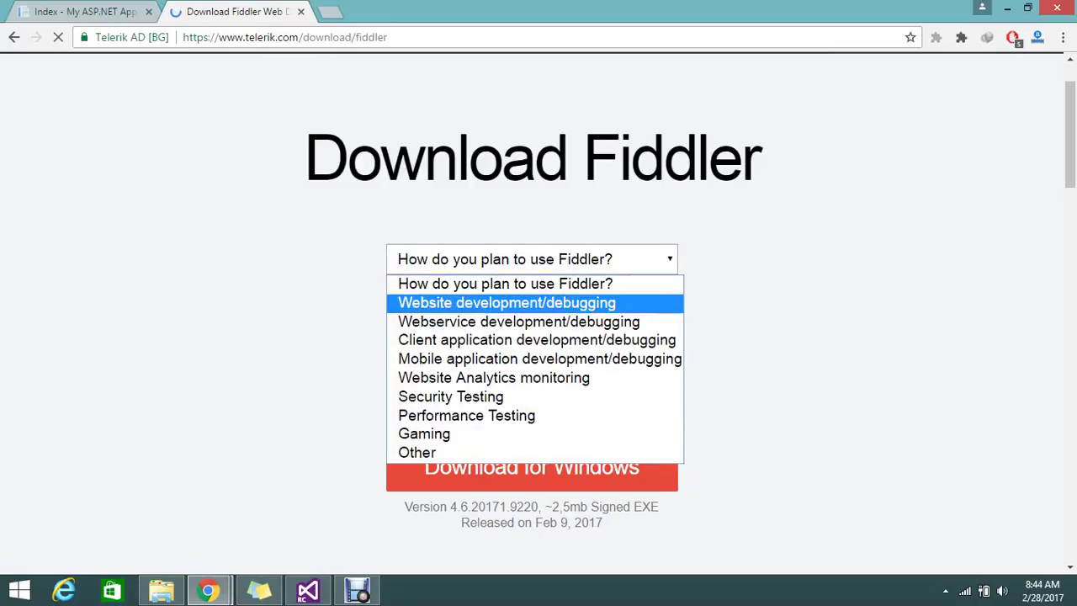
{"action": "key", "text": "Return"}
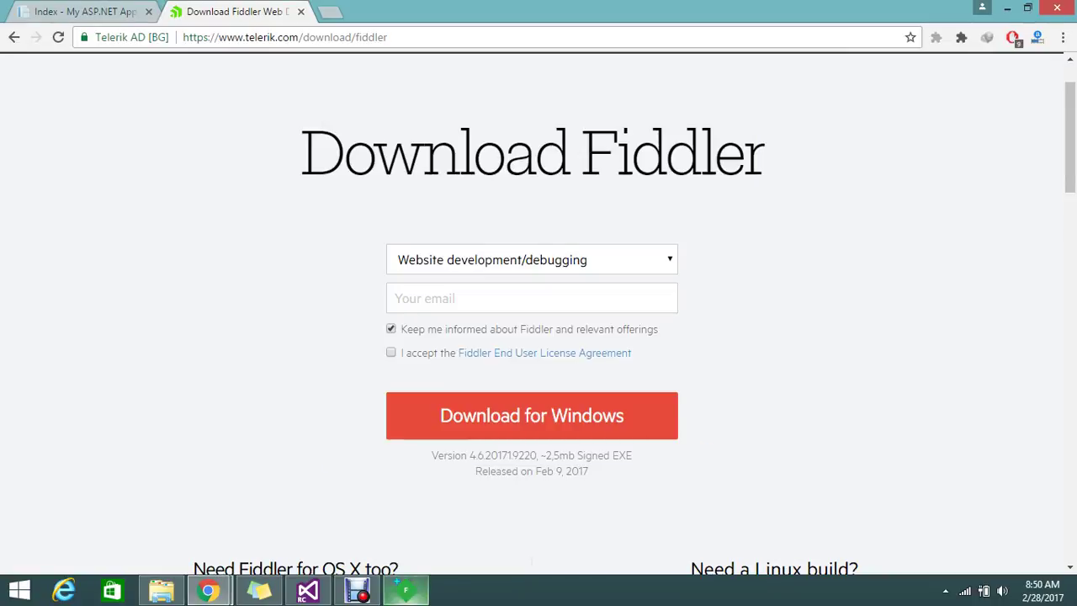
- Close the Fiddler first-run web page and finish the completed Telerik Fiddler setup
{"action": "key", "text": "Return"}
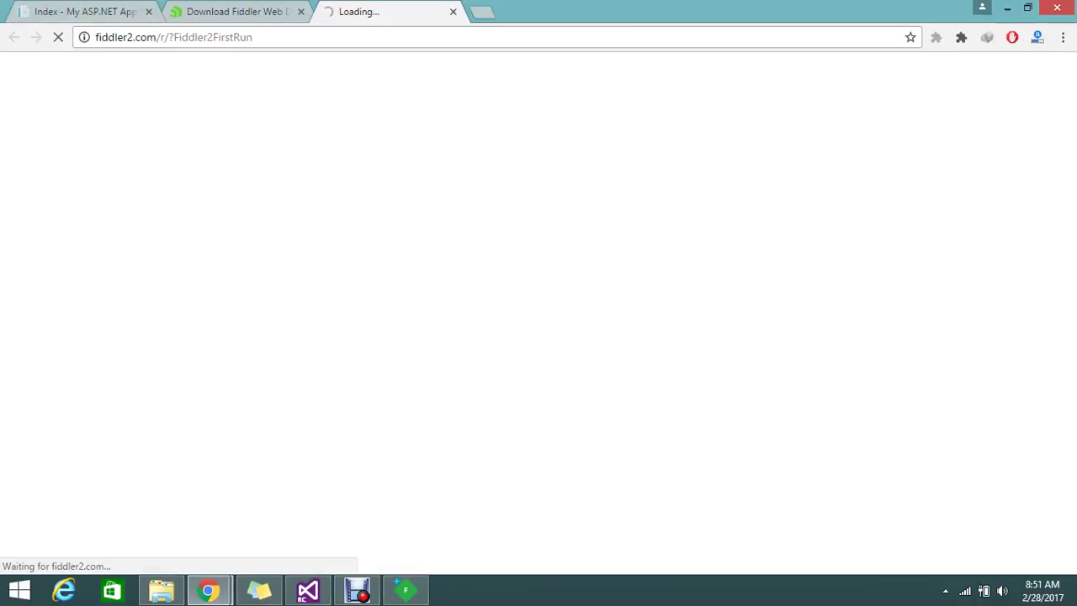
{"action": "left_click", "coordinate": [452, 12]}
{"action": "left_click", "coordinate": [406, 590]}
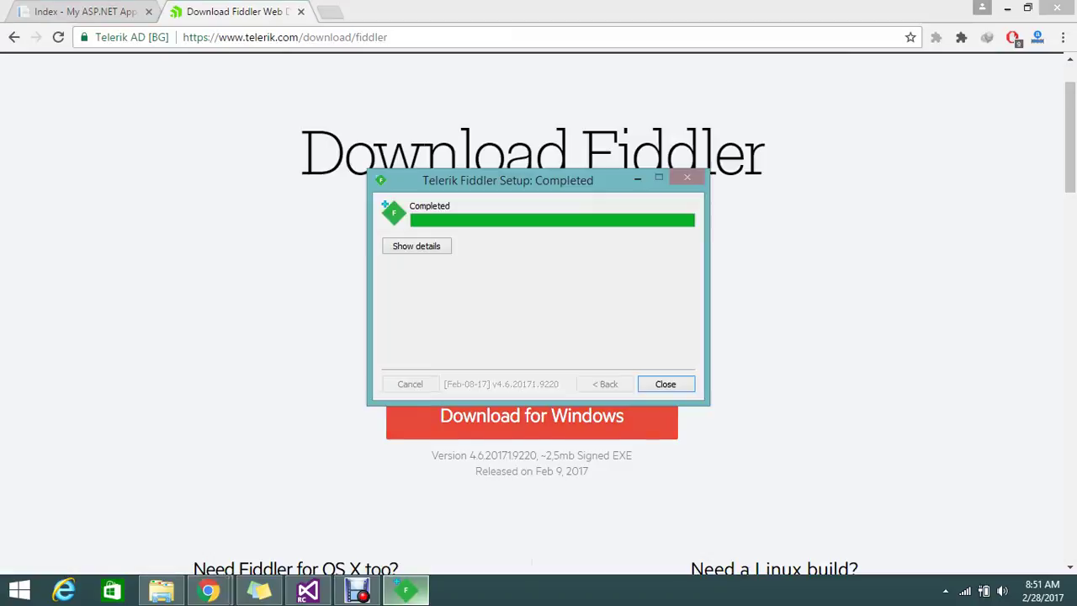
{"action": "left_click", "coordinate": [665, 384]}
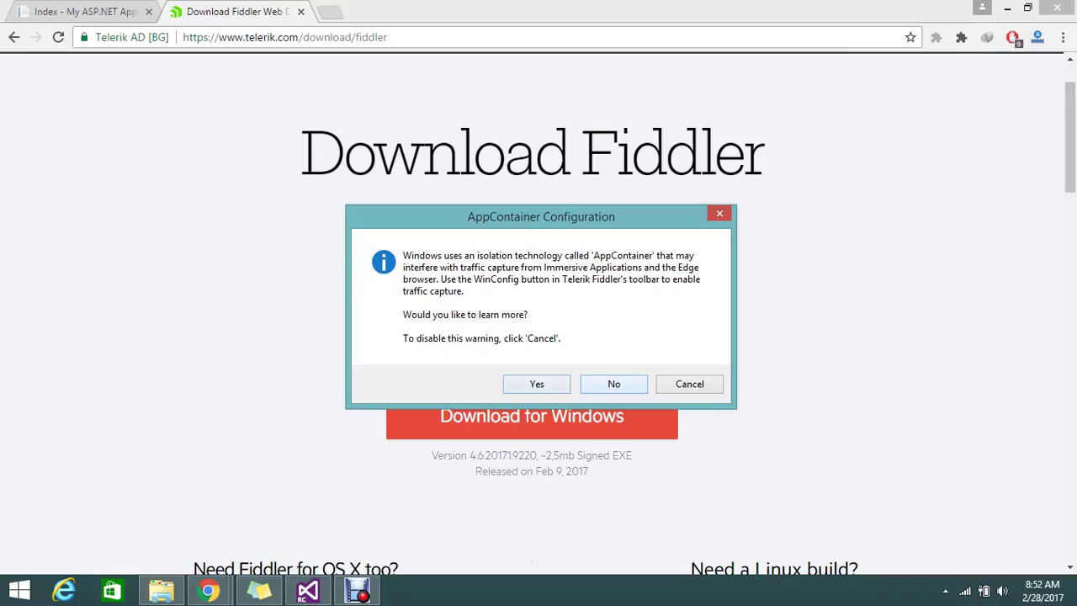
- Decline to learn more about AppContainer configuration and show the Inspectors in Telerik Fiddler Web Debugger
{"action": "left_click", "coordinate": [613, 383]}
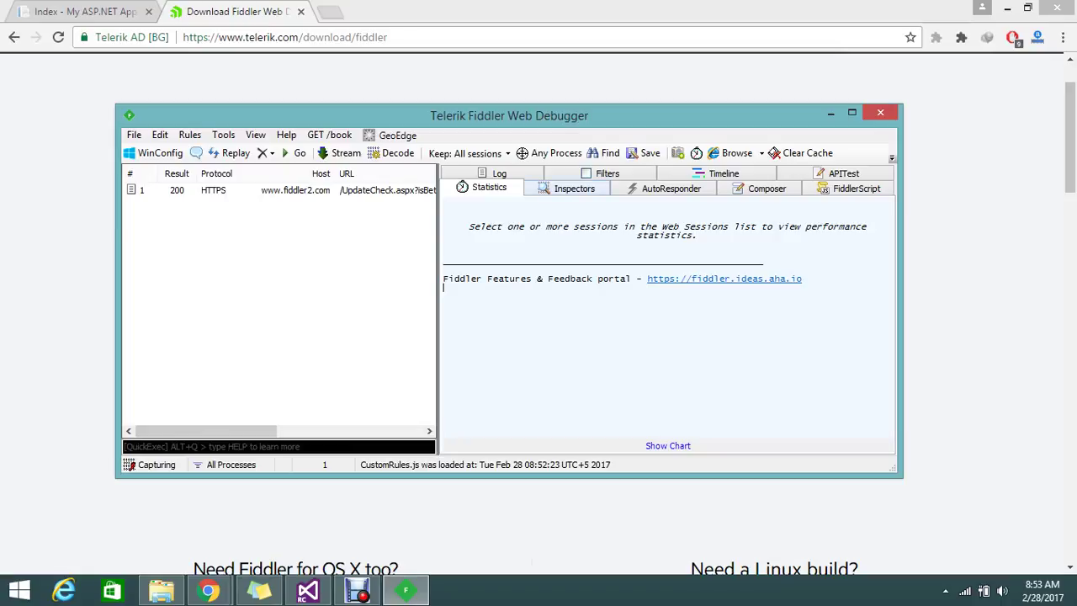
{"action": "left_click", "coordinate": [574, 187]}
{"action": "left_click", "coordinate": [671, 188]}
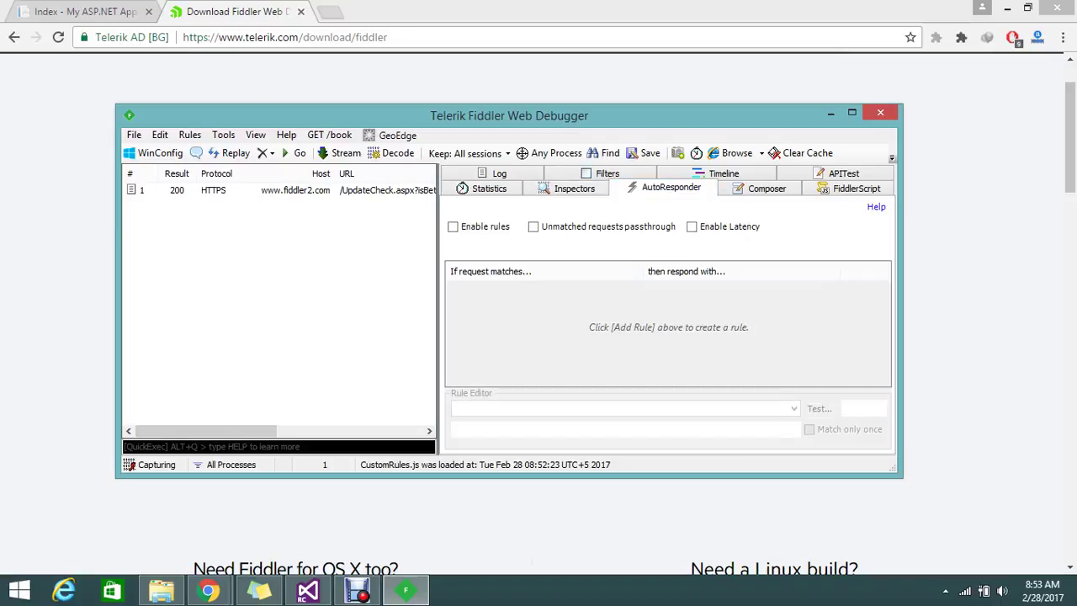
{"action": "left_click", "coordinate": [574, 188]}
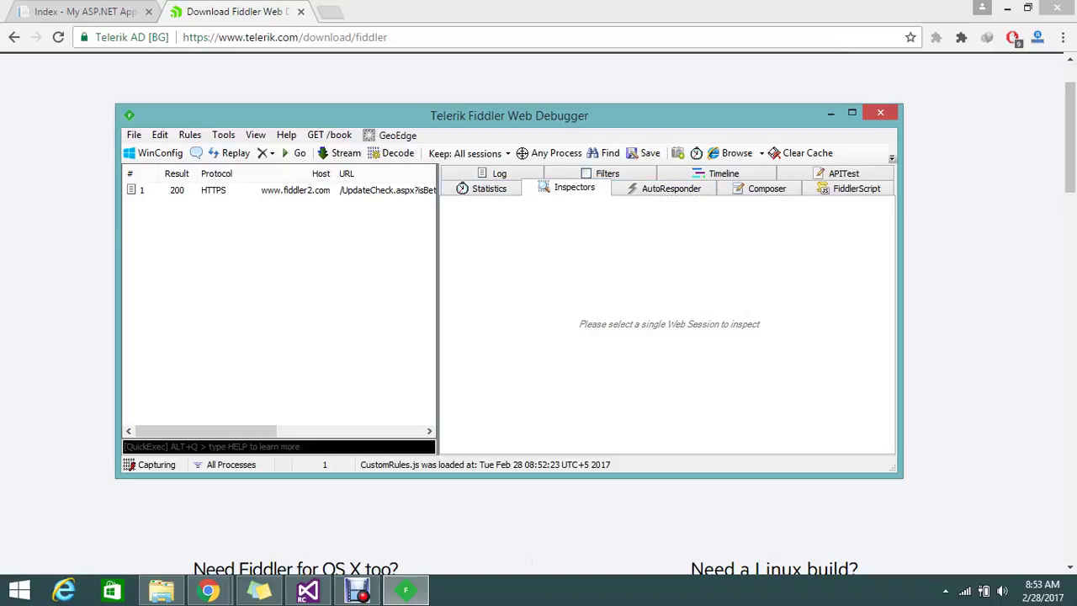
- Reload the localhost Home/Index page in Chrome and select its captured /Home/Index session in Fiddler
{"action": "left_click", "coordinate": [84, 12]}
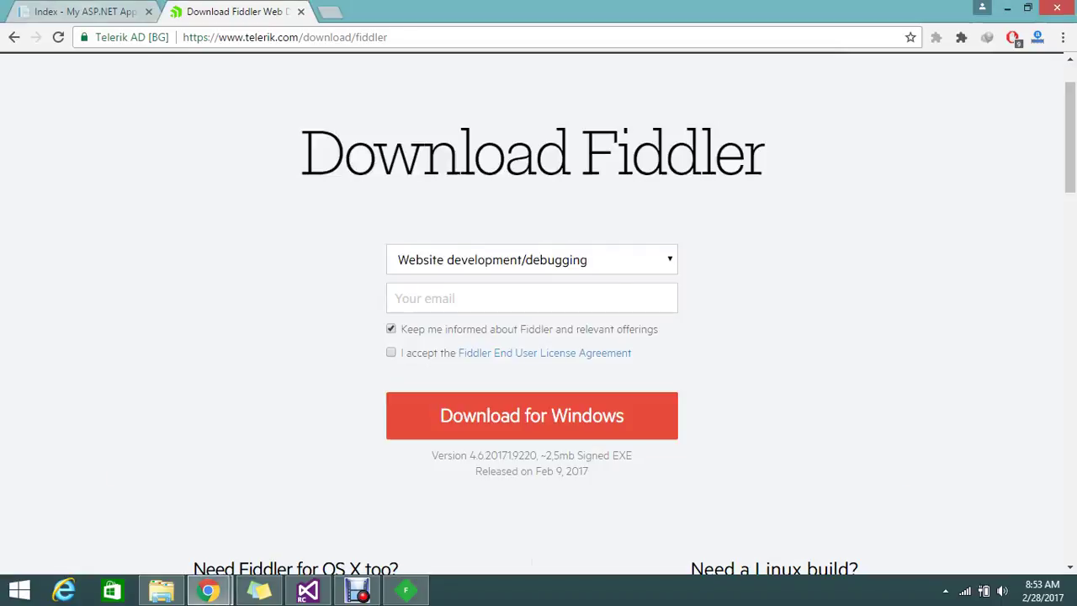
{"action": "left_click", "coordinate": [58, 37]}
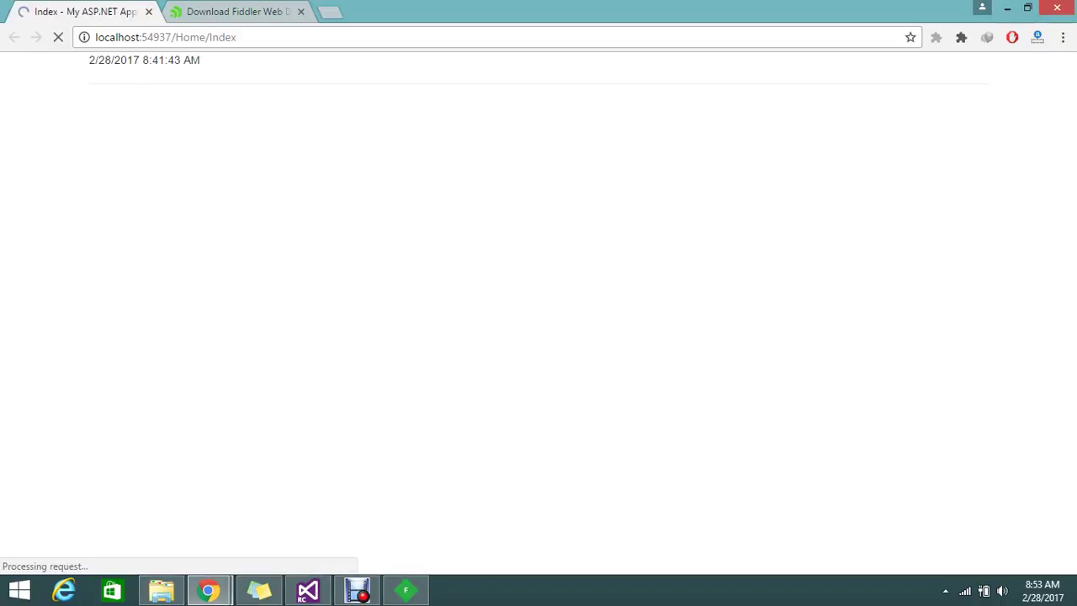
{"action": "key", "text": "alt+Tab"}
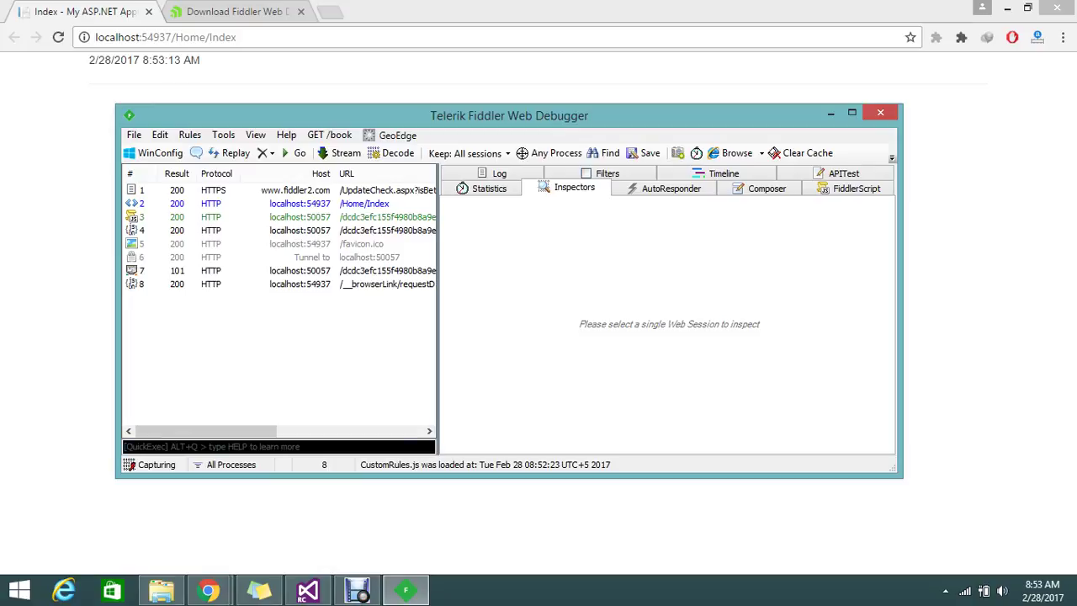
{"action": "left_click", "coordinate": [364, 204]}
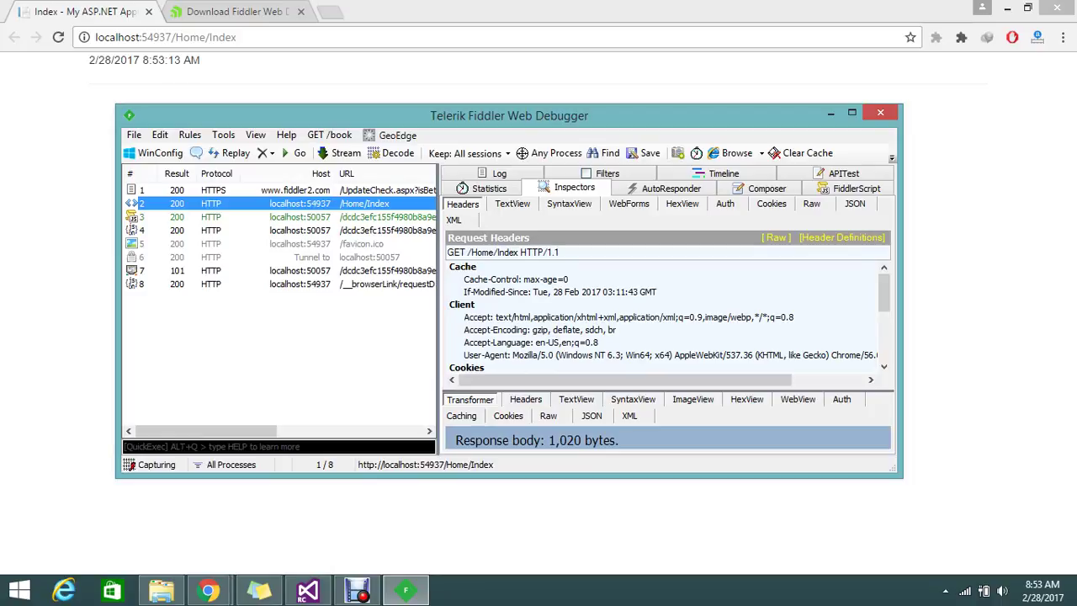
- Examine the /Home/Index session's request cookies, request headers and response cookies in the maximized Fiddler window
{"action": "left_click", "coordinate": [772, 205]}
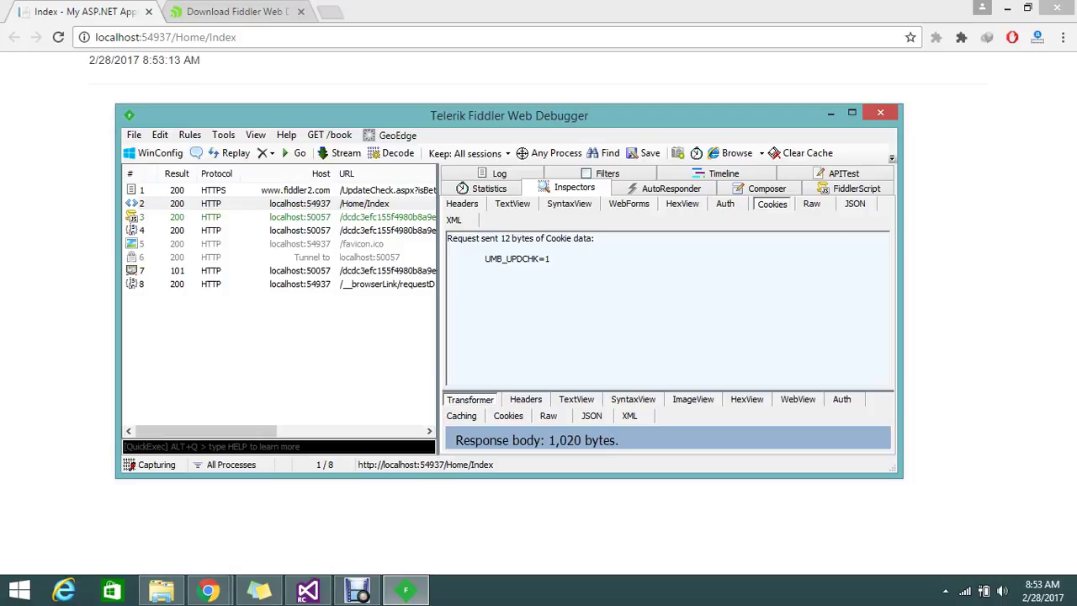
{"action": "left_click", "coordinate": [462, 204]}
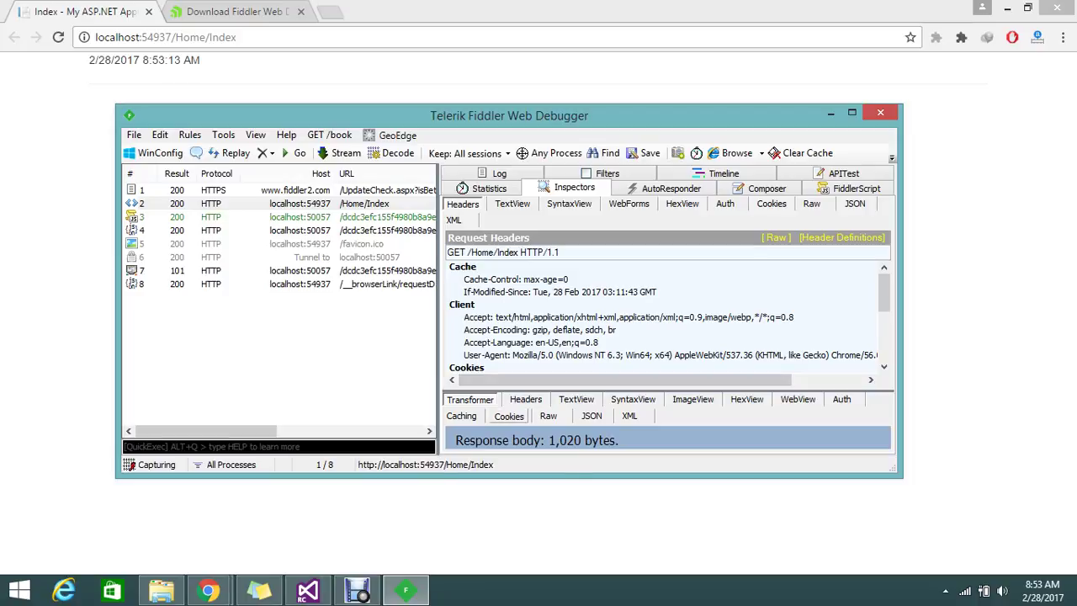
{"action": "left_click", "coordinate": [508, 415]}
{"action": "scroll", "coordinate": [884, 303], "scroll_direction": "down", "scroll_amount": 3}
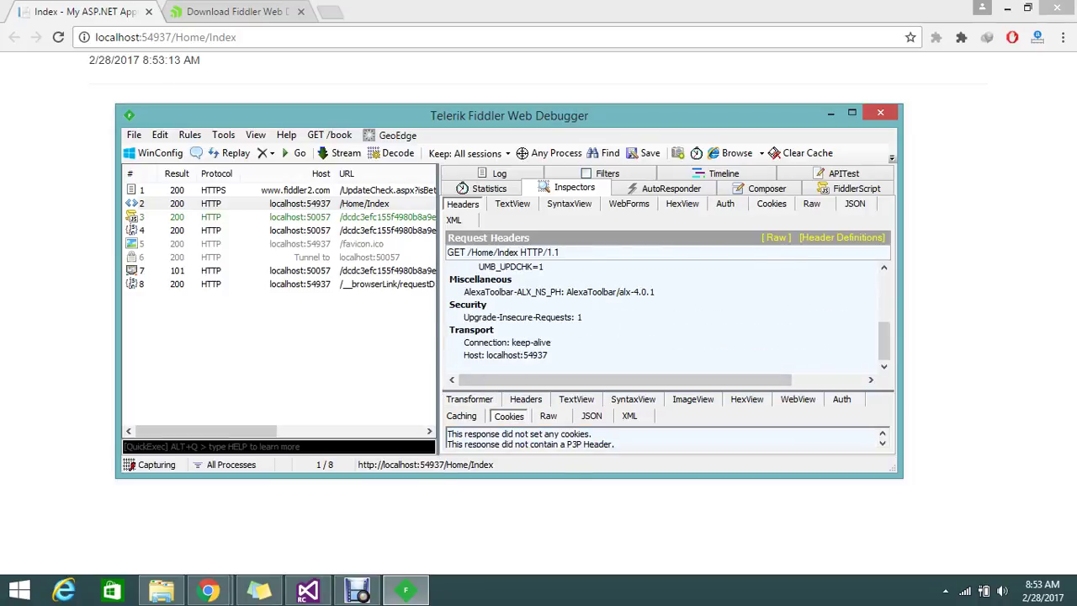
{"action": "left_click", "coordinate": [852, 112]}
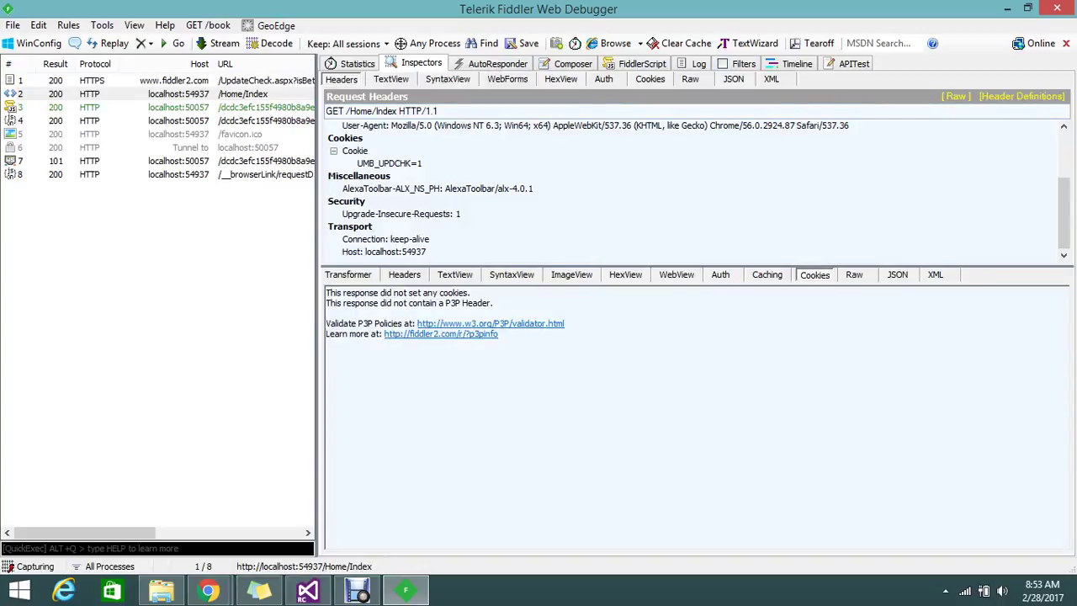
{"action": "scroll", "coordinate": [694, 185], "scroll_direction": "up", "scroll_amount": 2}
{"action": "scroll", "coordinate": [694, 189], "scroll_direction": "up", "scroll_amount": 1}
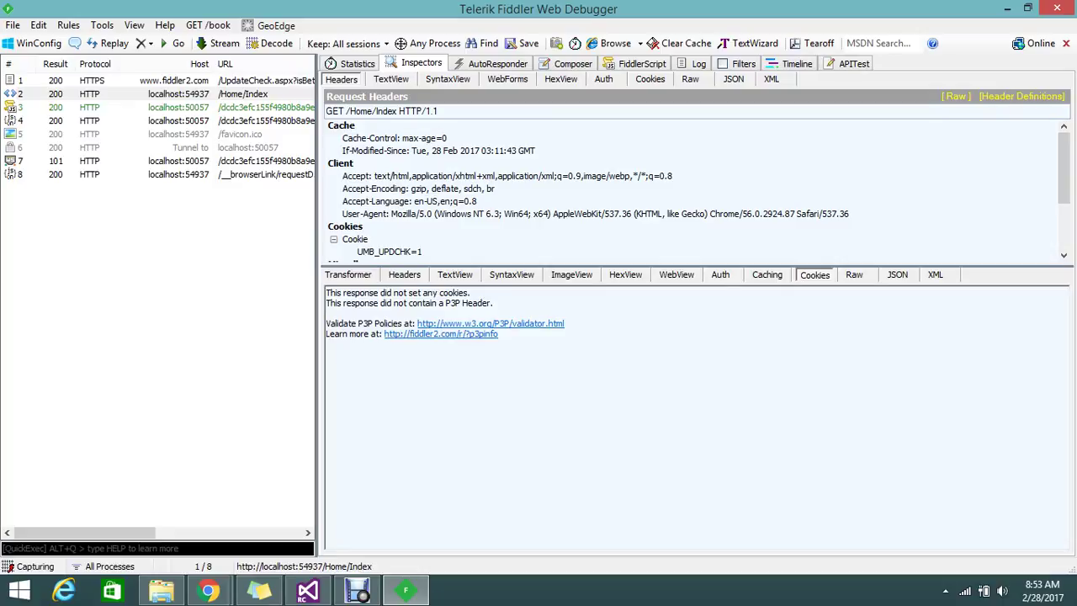
{"action": "left_click", "coordinate": [179, 93]}
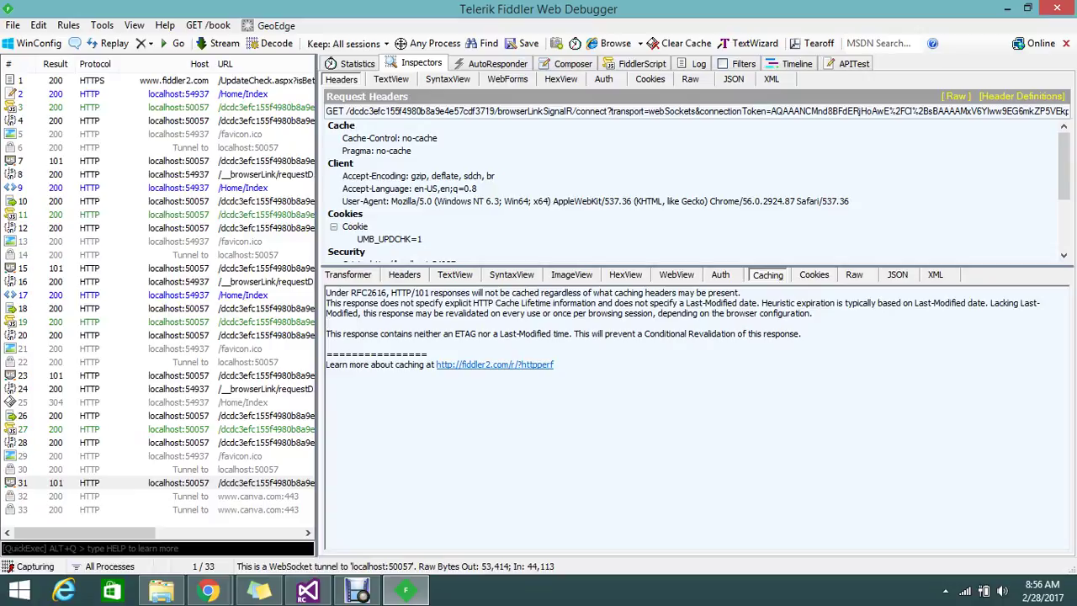
- Switch to Visual Studio and set the OutputCache Duration on the Index action in HomeController.cs to 10000
{"action": "left_click", "coordinate": [308, 591]}
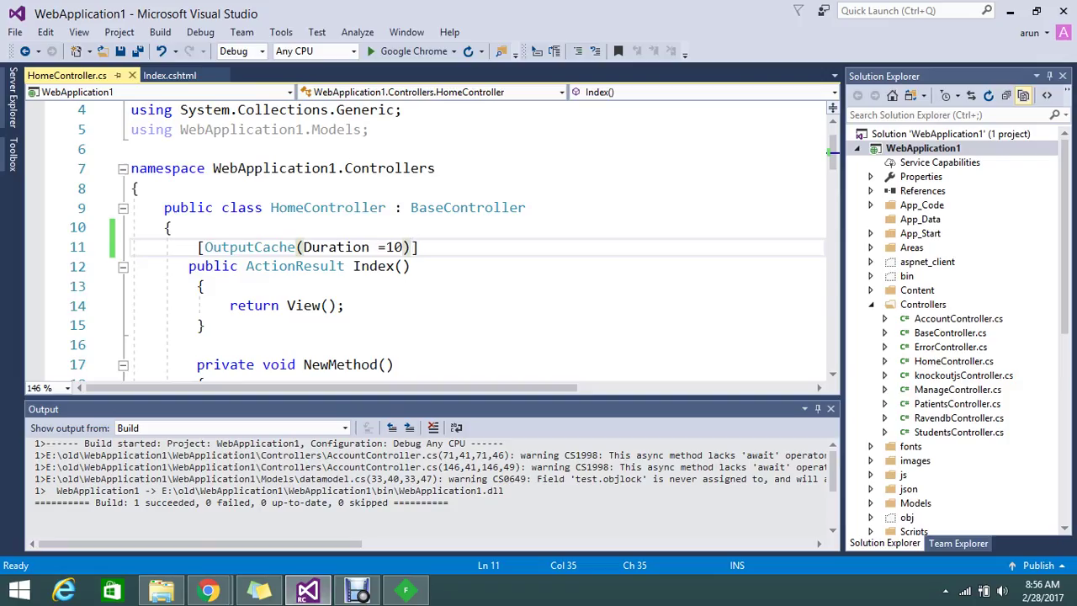
{"action": "key", "text": "Left"}
{"action": "type", "text": "000"}
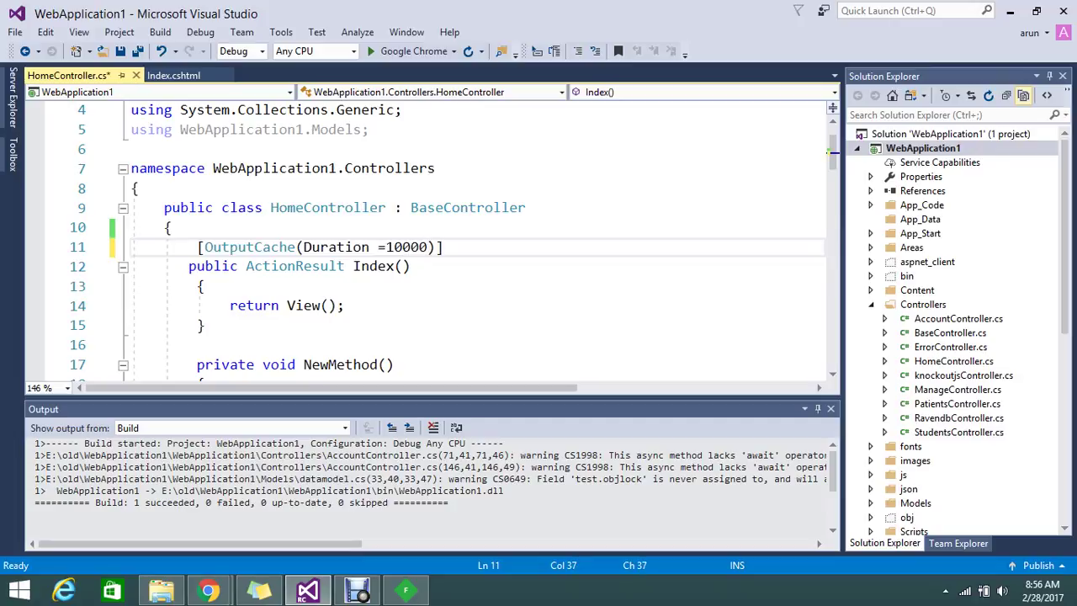
- Save HomeController.cs and build the WebApplication1 project
{"action": "key", "text": "ctrl+s"}
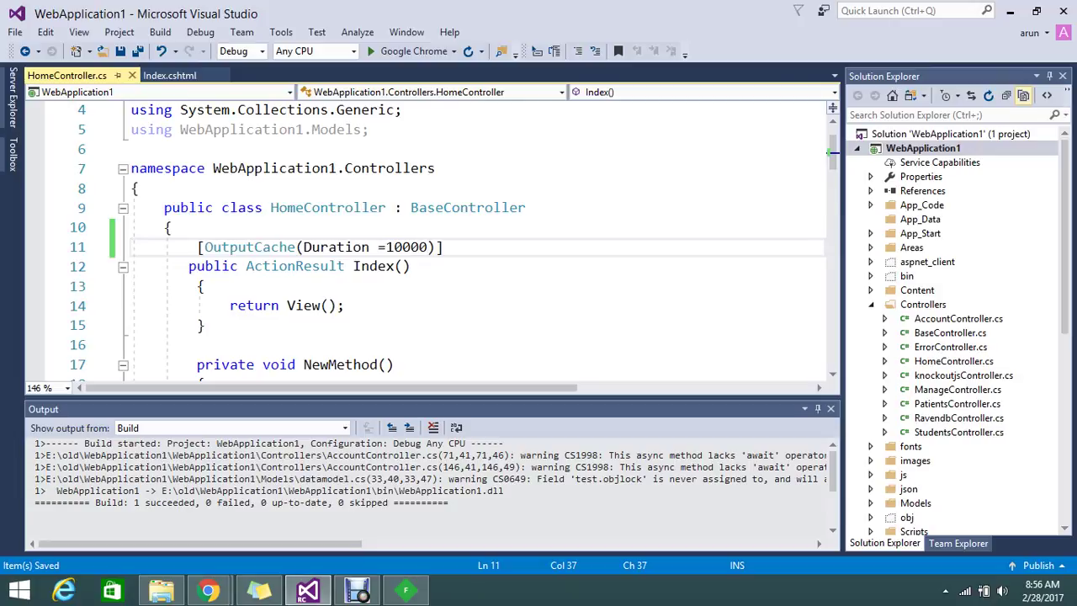
{"action": "right_click", "coordinate": [922, 148]}
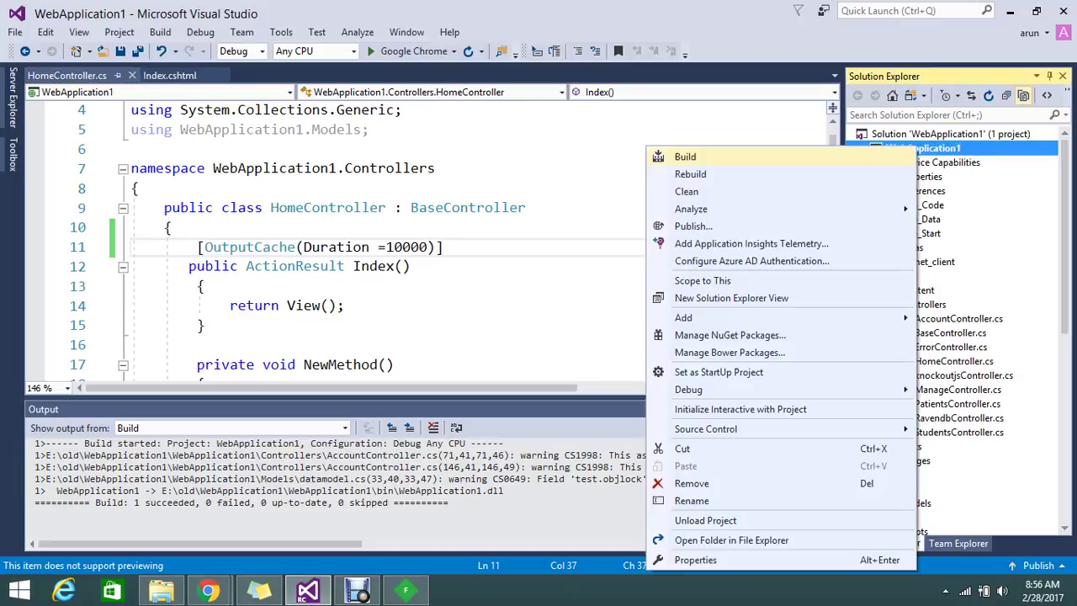
{"action": "left_click", "coordinate": [685, 157]}
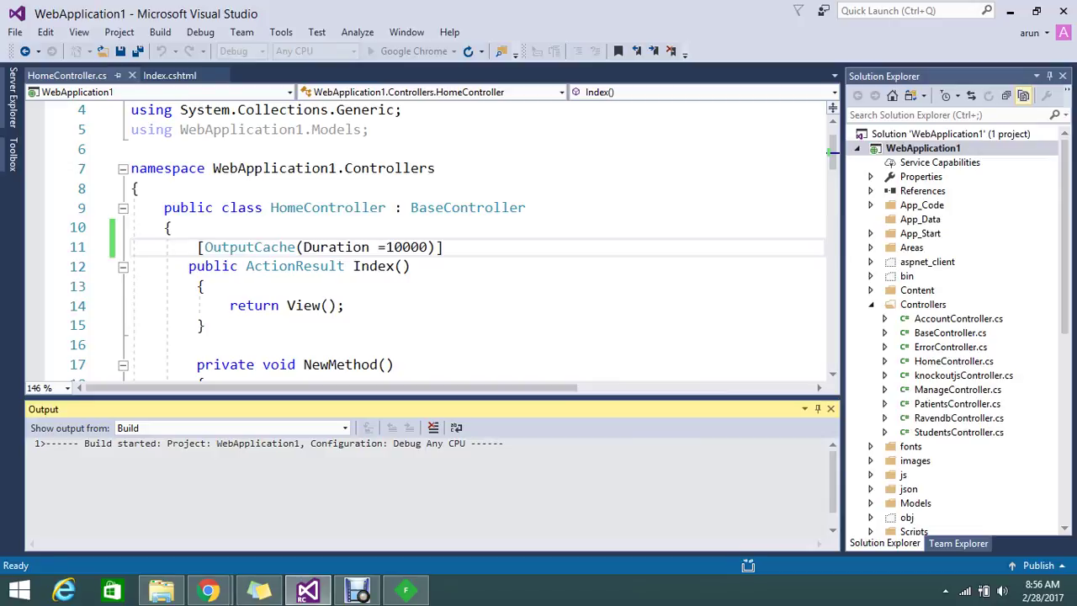
- Reload localhost:54937/Home/Index in Chrome, then switch to Fiddler and select /Home/Index session 35
{"action": "mouse_move", "coordinate": [405, 590]}
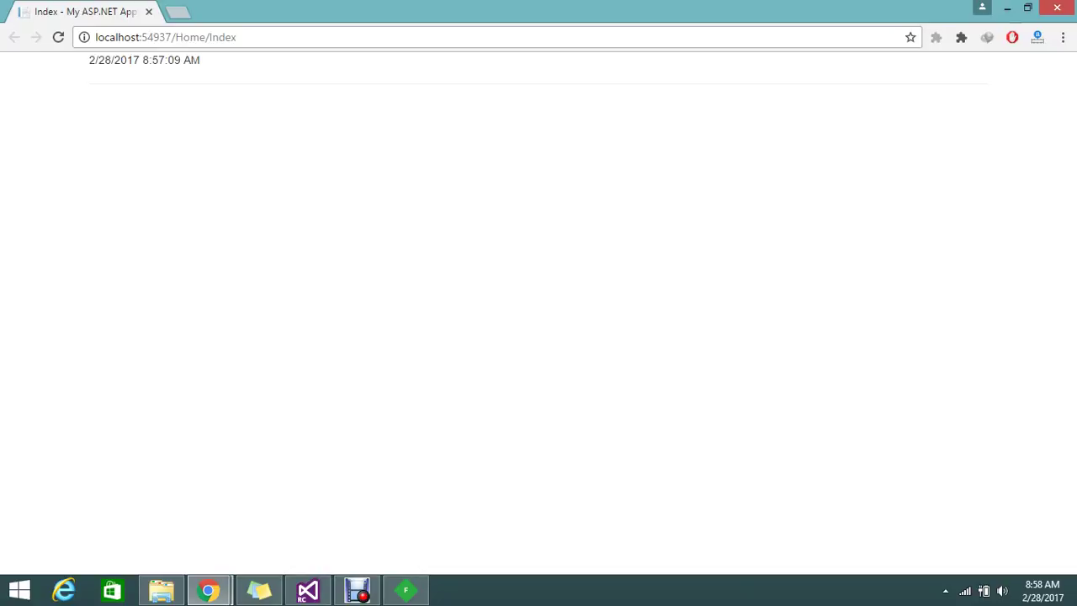
{"action": "left_click", "coordinate": [166, 37]}
{"action": "key", "text": "Return"}
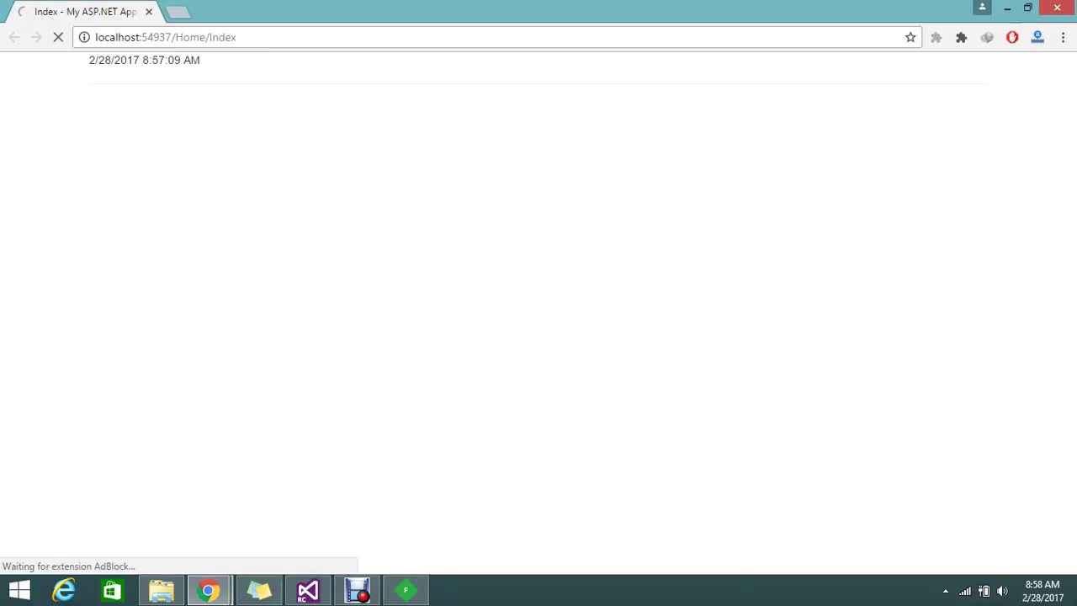
{"action": "left_click", "coordinate": [406, 590]}
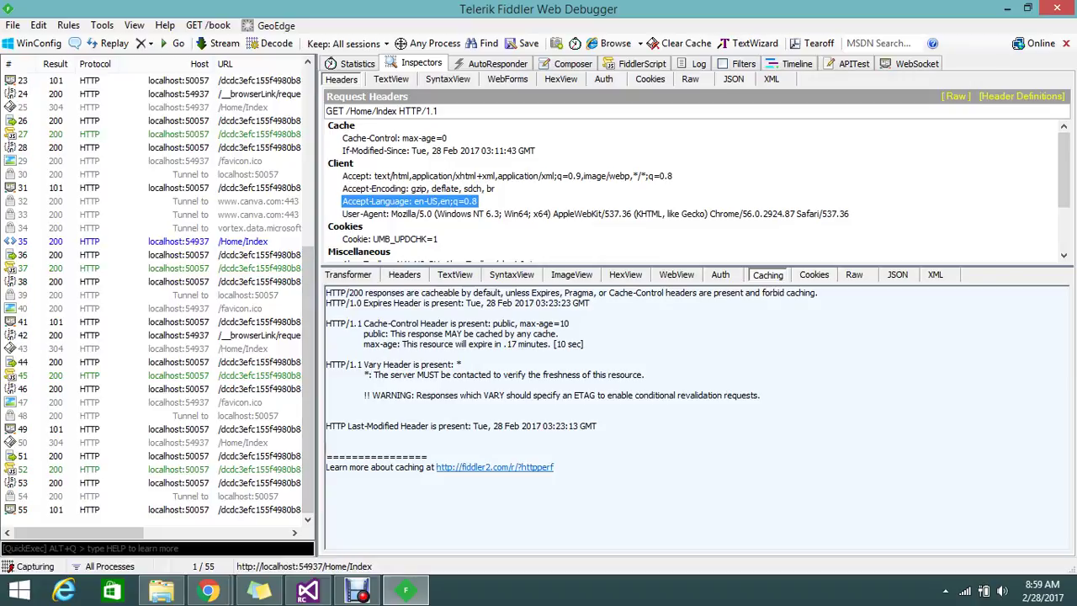
{"action": "scroll", "coordinate": [694, 190], "scroll_direction": "down", "scroll_amount": 2}
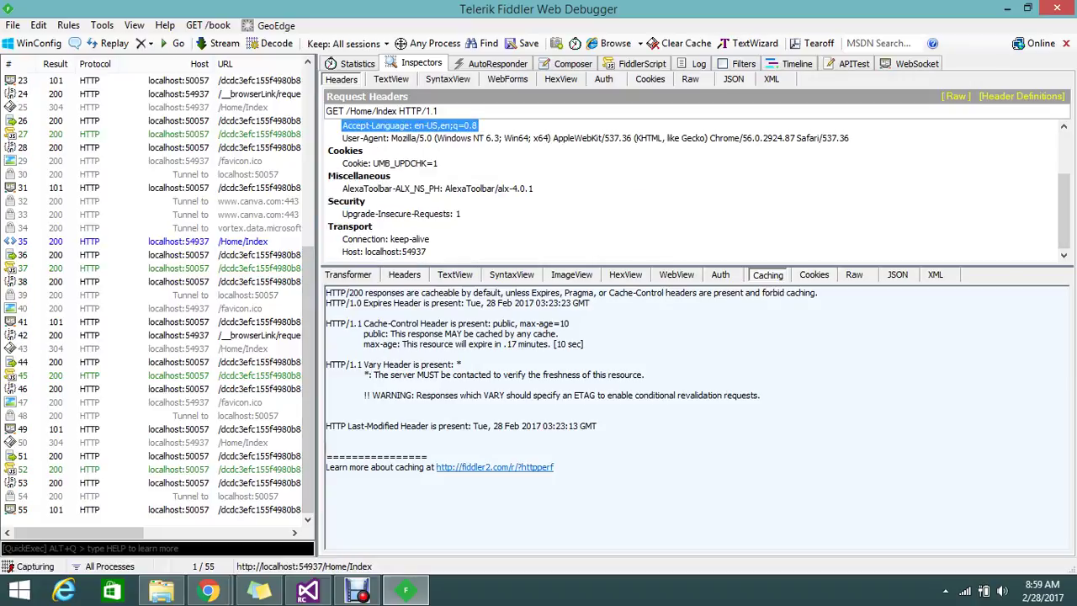
{"action": "left_click", "coordinate": [252, 510]}
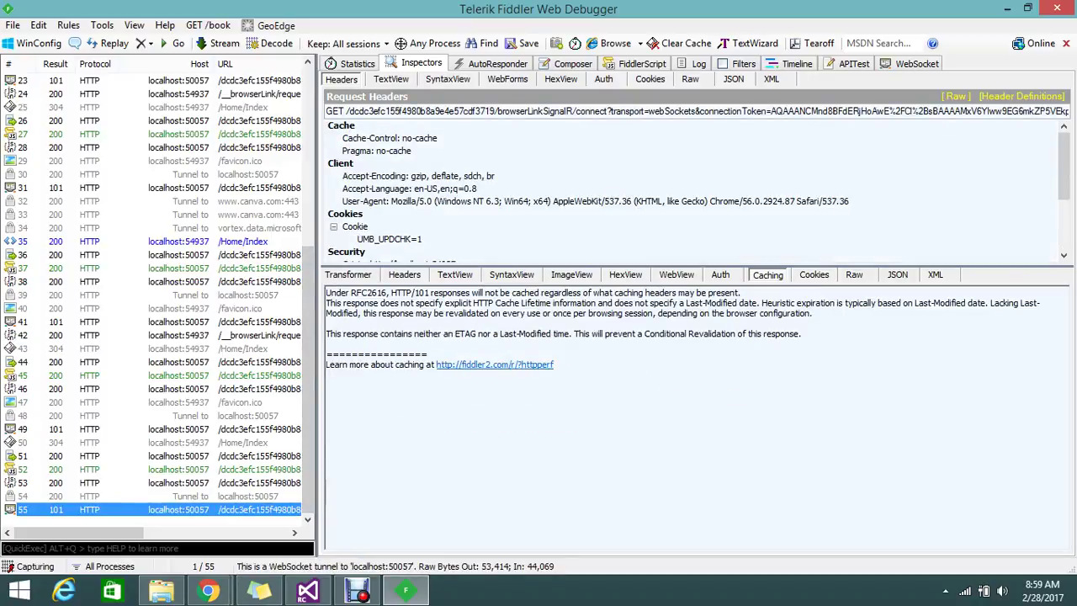
{"action": "left_click", "coordinate": [242, 242]}
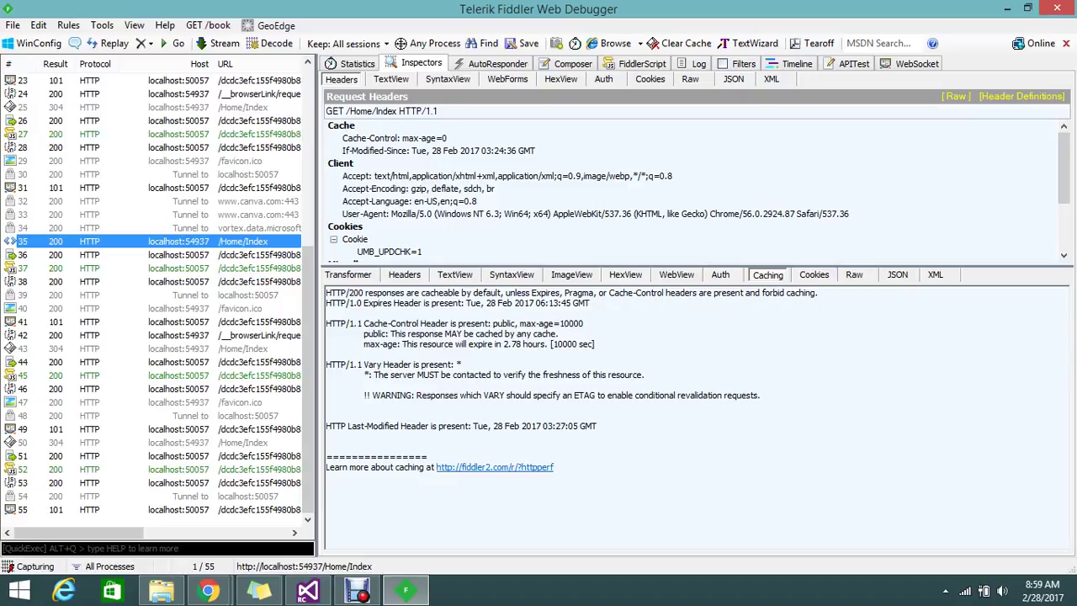
- Examine the Cache-Control max-age and the resource expiry time in the caching details of session 35
{"action": "left_click_drag", "start_coordinate": [584, 324], "coordinate": [565, 324]}
{"action": "left_click", "coordinate": [563, 324]}
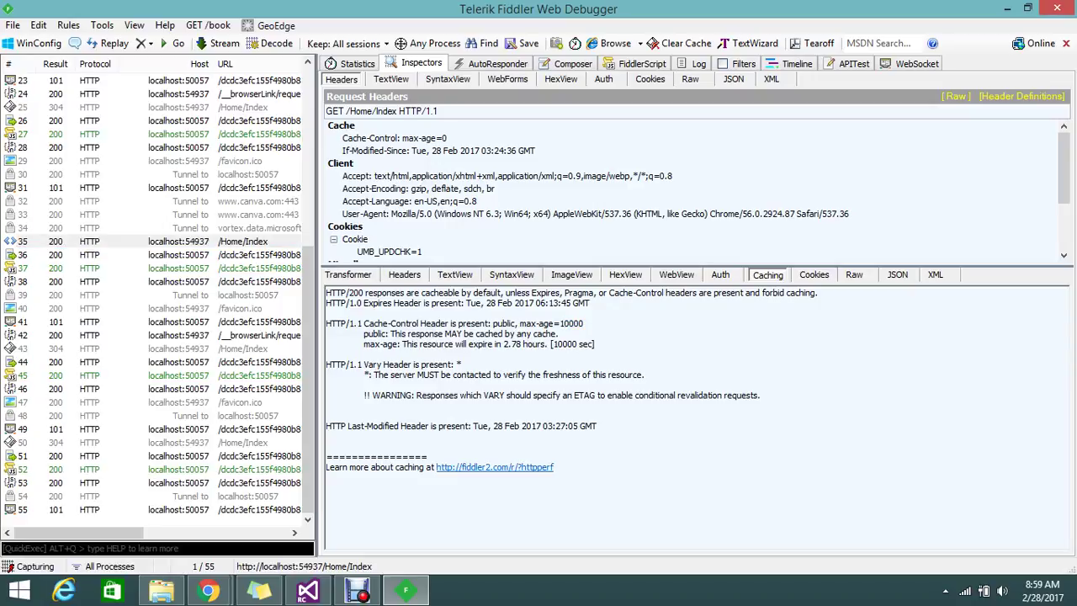
{"action": "left_click_drag", "start_coordinate": [520, 324], "coordinate": [584, 324]}
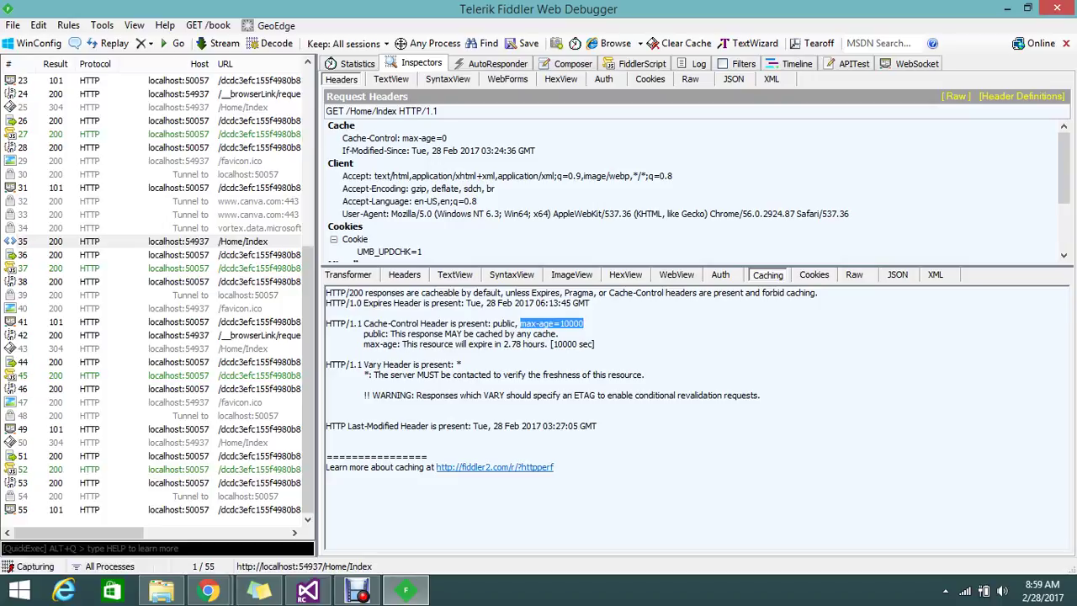
{"action": "double_click", "coordinate": [572, 324]}
{"action": "left_click_drag", "start_coordinate": [504, 344], "coordinate": [523, 344]}
{"action": "left_click", "coordinate": [584, 344]}
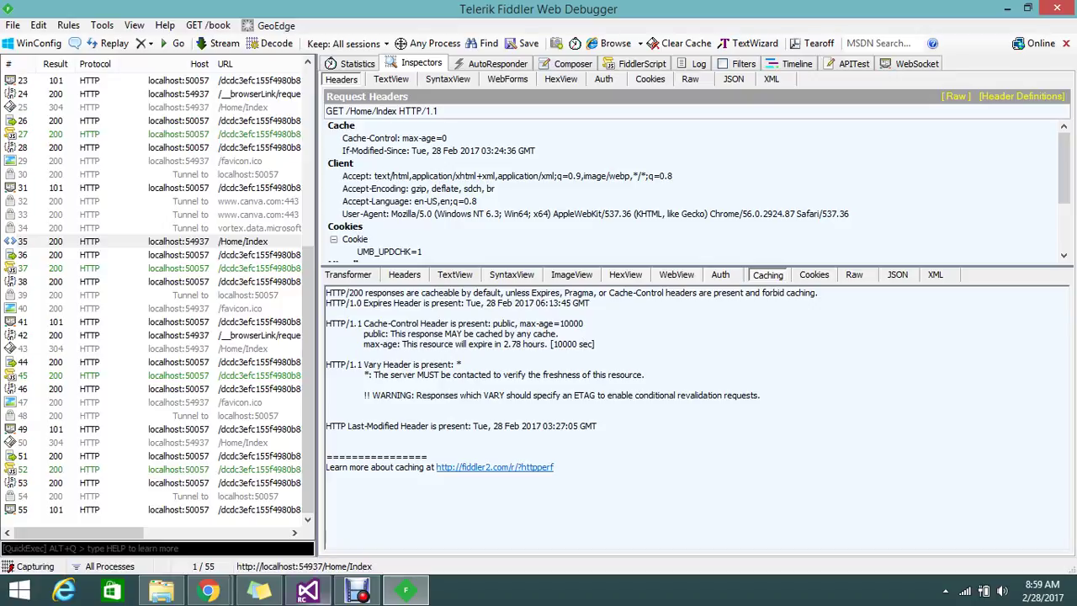
- Switch to Chrome, reload the localhost:54937/Home/Index page again and return to Fiddler
{"action": "key", "text": "alt+Tab"}
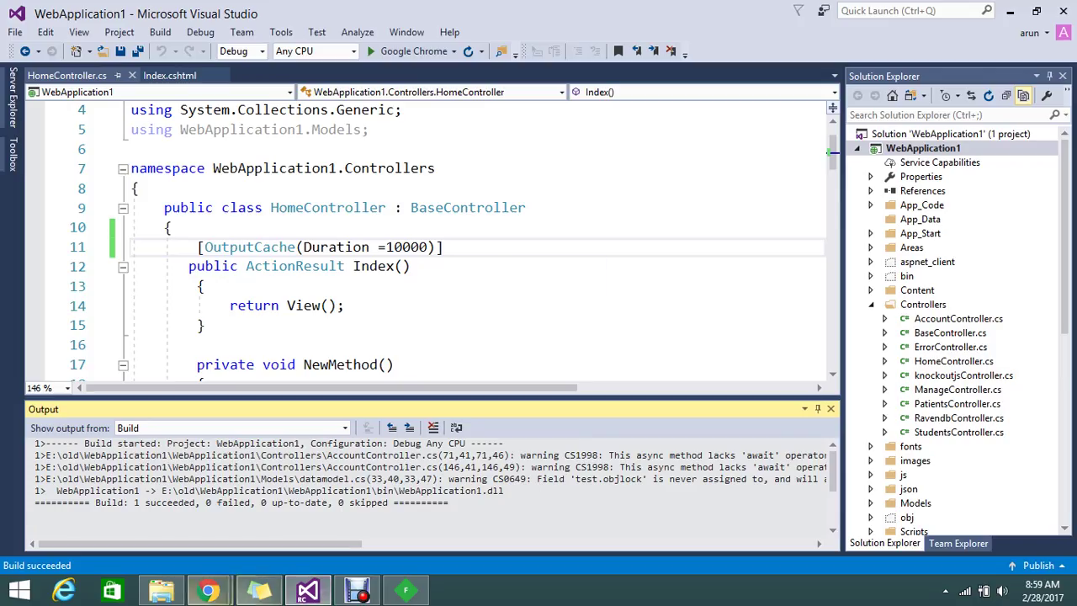
{"action": "key", "text": "alt+Tab"}
{"action": "key", "text": "ctrl+l"}
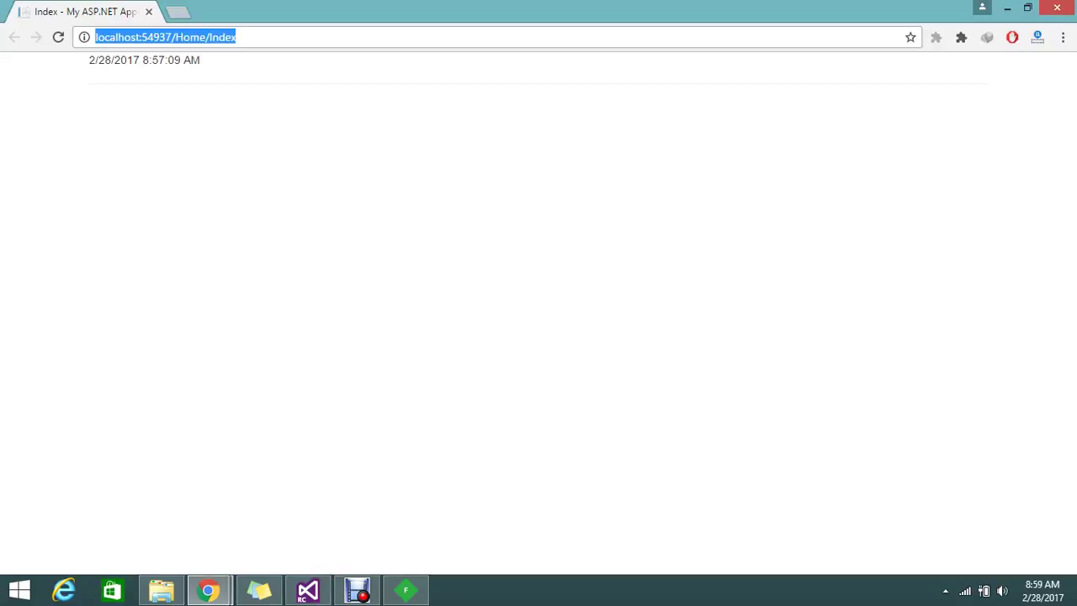
{"action": "key", "text": "Return"}
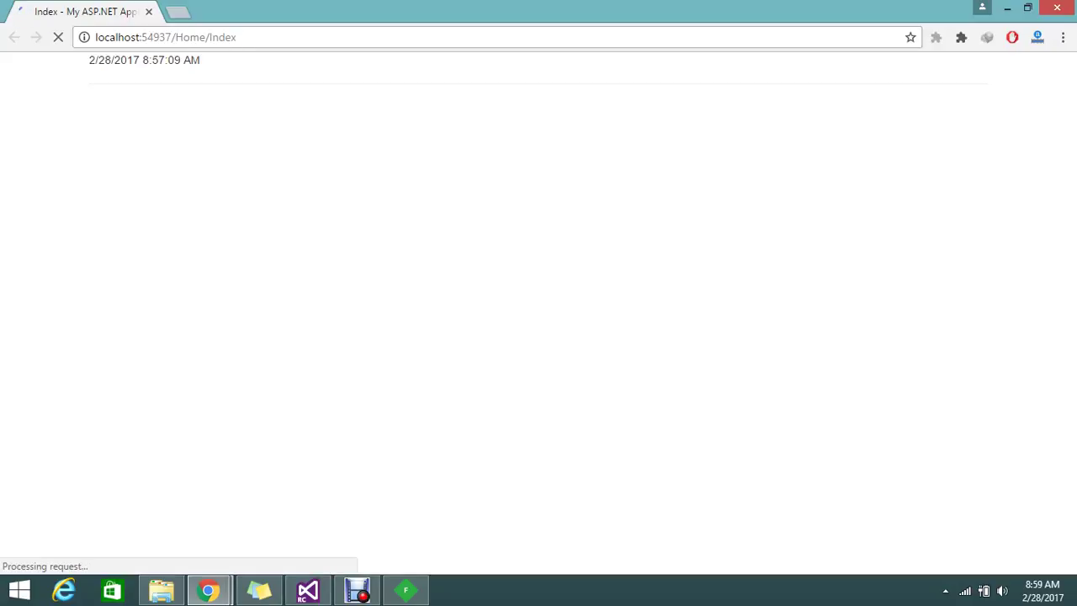
{"action": "key", "text": "alt+Tab"}
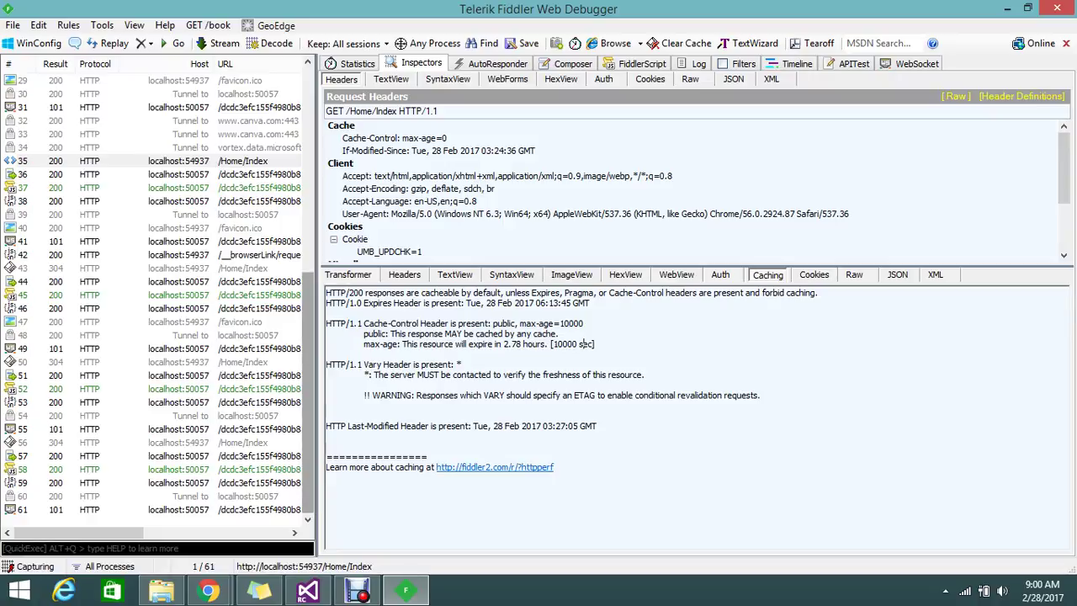
- Compare the response caching details of /Home/Index sessions 17 and 35, including the expiry in seconds
{"action": "scroll", "coordinate": [583, 344], "scroll_direction": "up", "scroll_amount": 5}
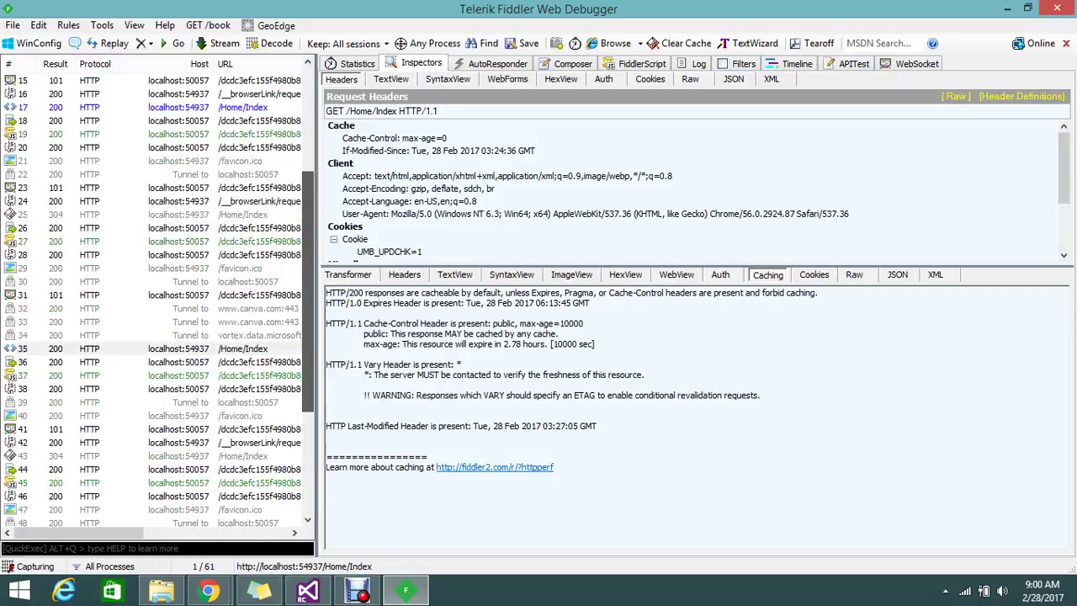
{"action": "scroll", "coordinate": [584, 344], "scroll_direction": "up", "scroll_amount": 5}
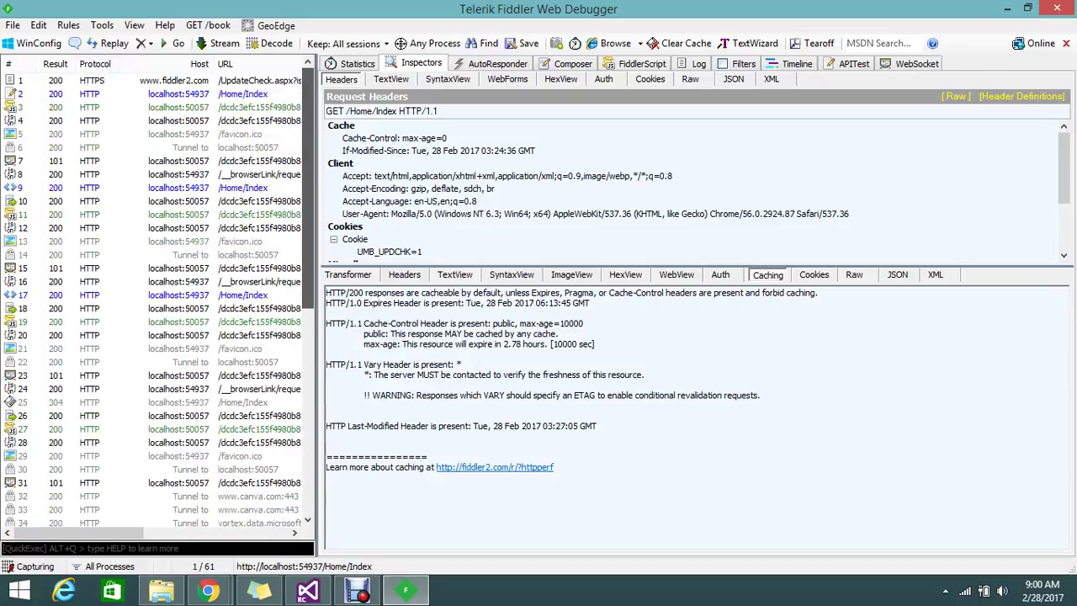
{"action": "left_click", "coordinate": [168, 294]}
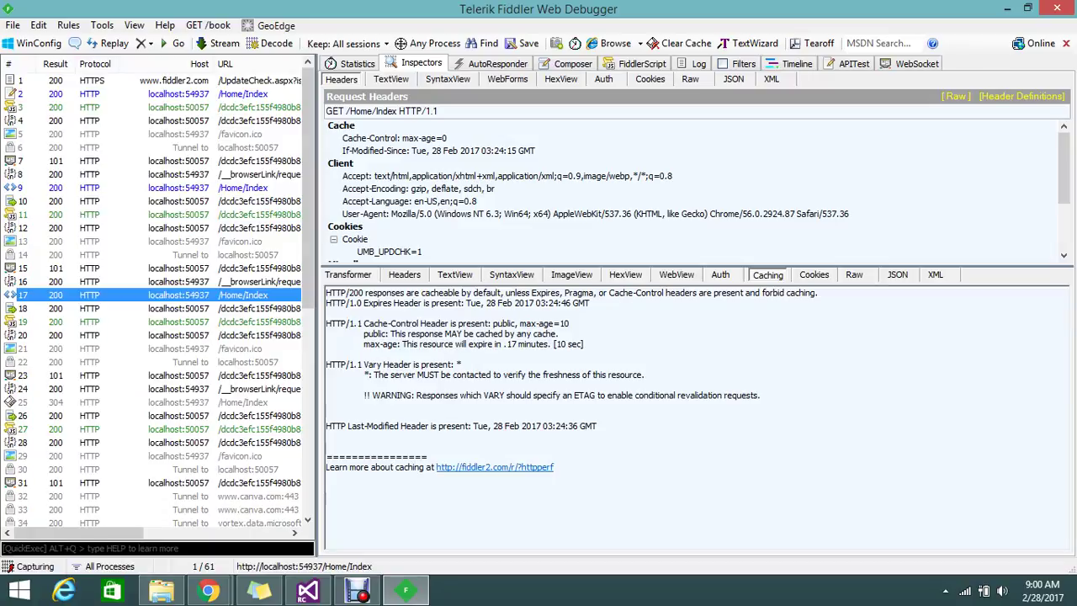
{"action": "left_click_drag", "start_coordinate": [317, 187], "coordinate": [312, 240]}
{"action": "left_click", "coordinate": [243, 442]}
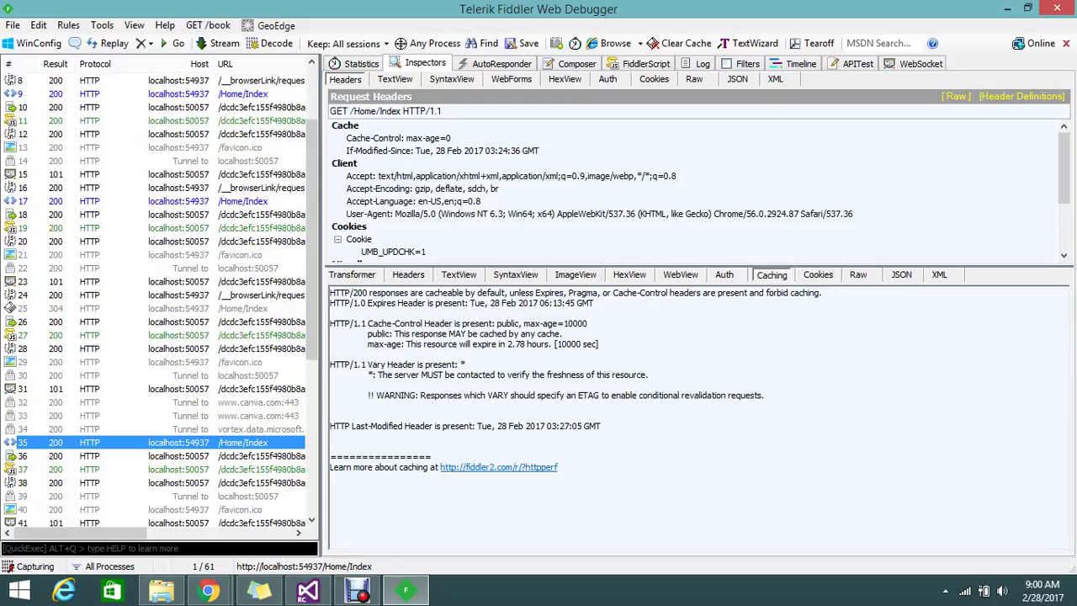
{"action": "left_click_drag", "start_coordinate": [554, 344], "coordinate": [598, 344]}
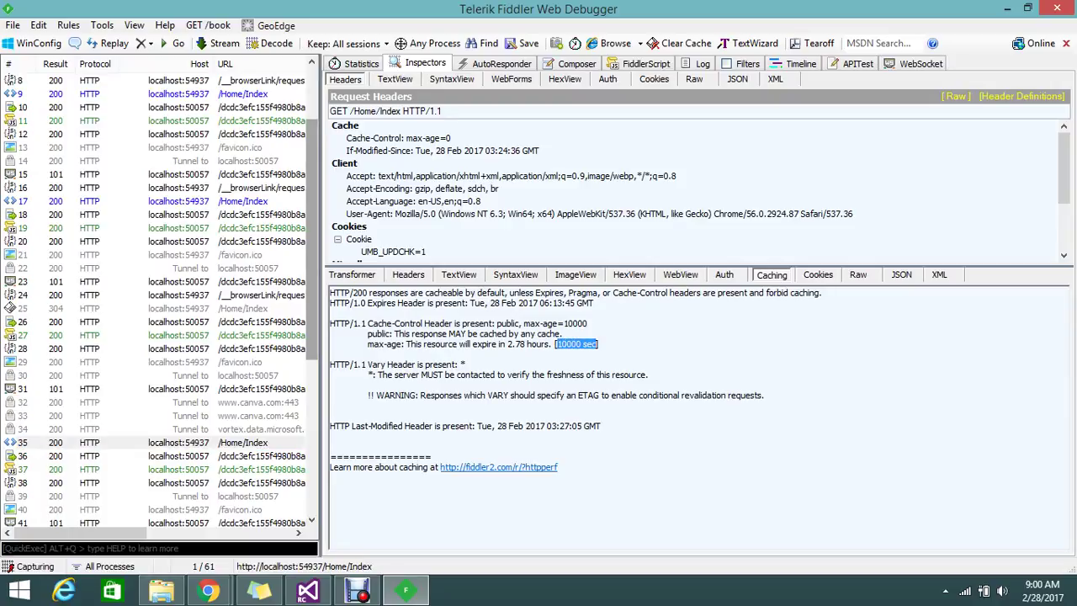
- Replay the selected /Home/Index request of session 35 twice
{"action": "scroll", "coordinate": [160, 303], "scroll_direction": "down", "scroll_amount": 3}
{"action": "scroll", "coordinate": [160, 303], "scroll_direction": "down", "scroll_amount": 1}
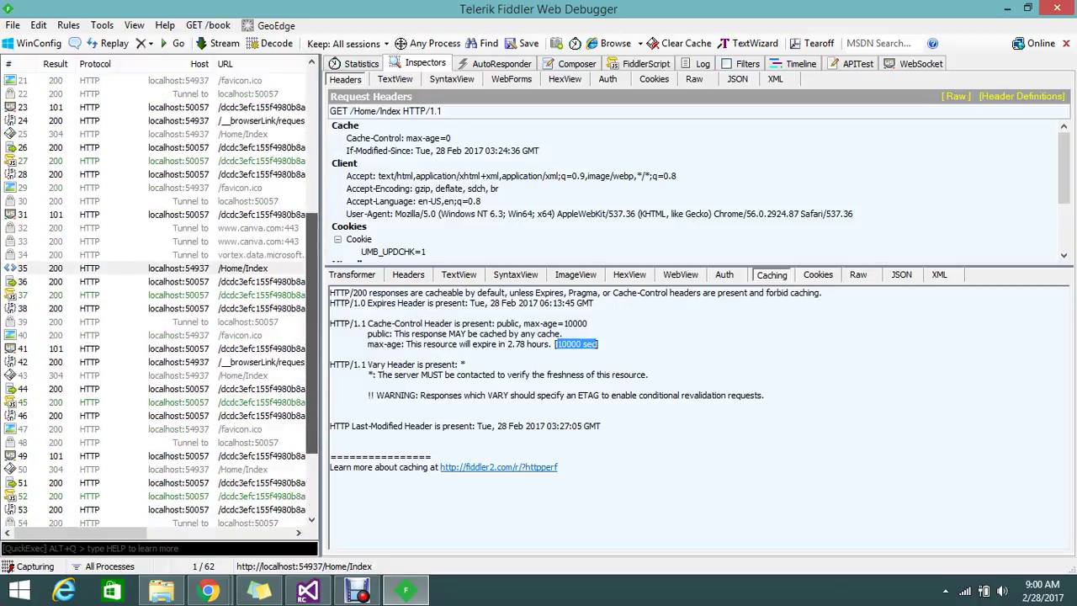
{"action": "scroll", "coordinate": [160, 303], "scroll_direction": "down", "scroll_amount": 3}
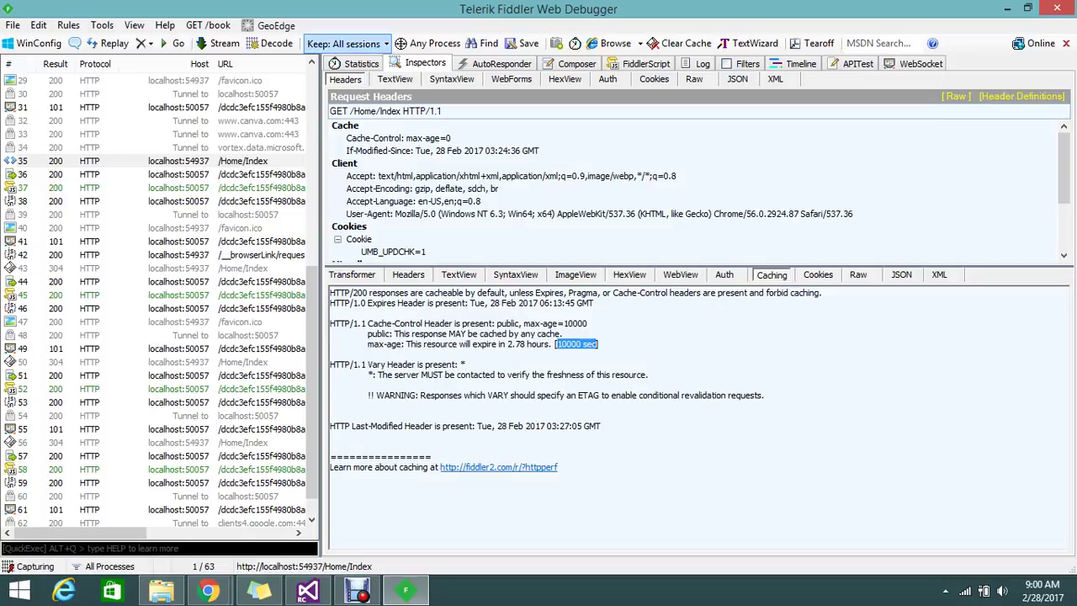
{"action": "scroll", "coordinate": [311, 303], "scroll_direction": "up", "scroll_amount": 9}
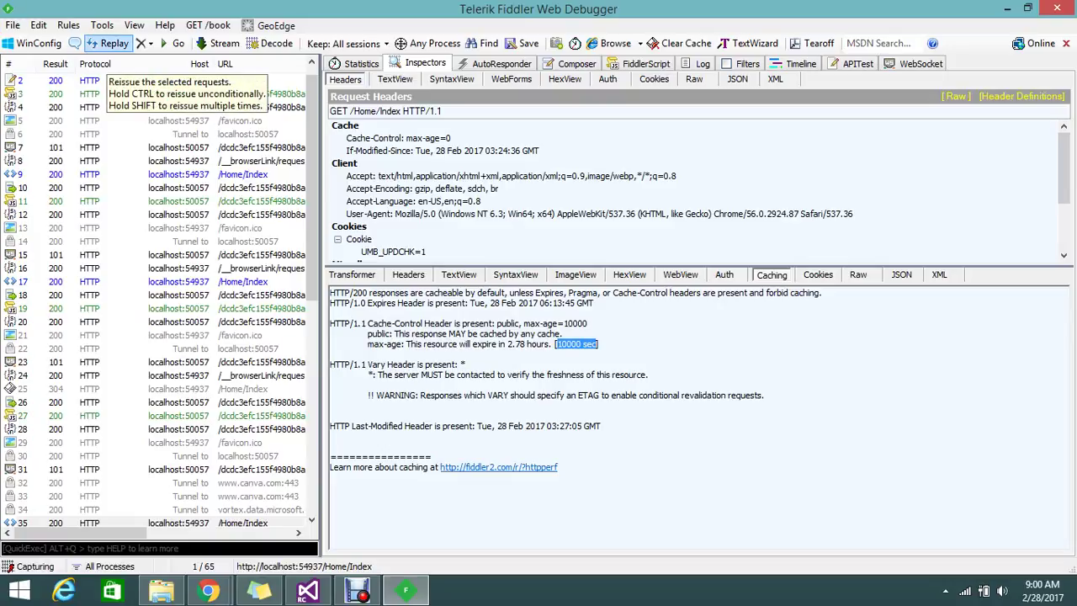
{"action": "left_click", "coordinate": [109, 43]}
{"action": "left_click", "coordinate": [109, 43]}
- Switch to Chrome, reload the localhost:54937/Home/Index page and check the date and time it displays
{"action": "mouse_move", "coordinate": [209, 589]}
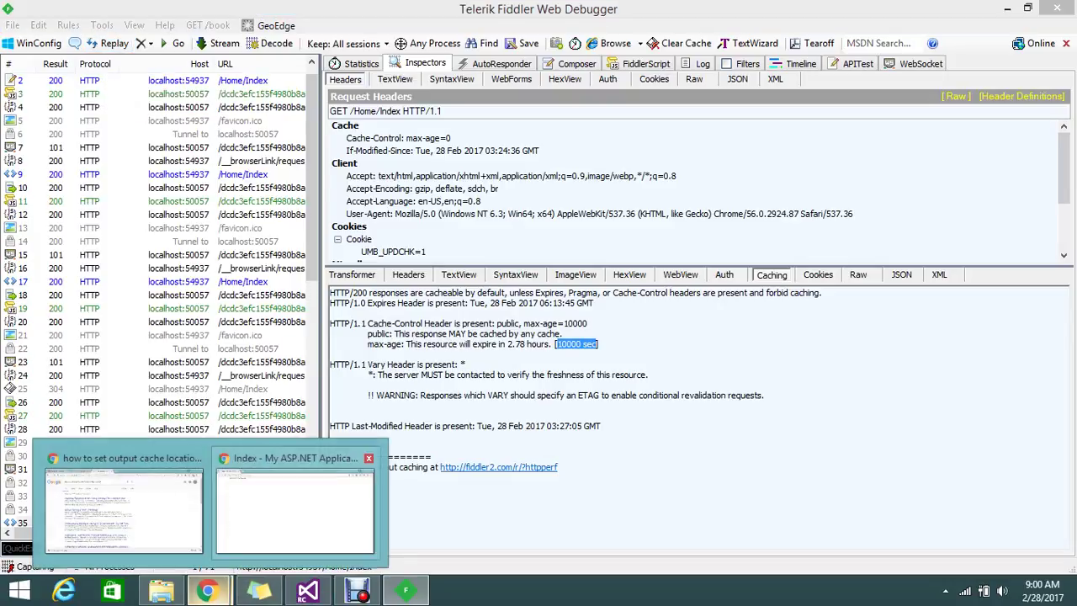
{"action": "left_click", "coordinate": [202, 513]}
{"action": "key", "text": "ctrl+l"}
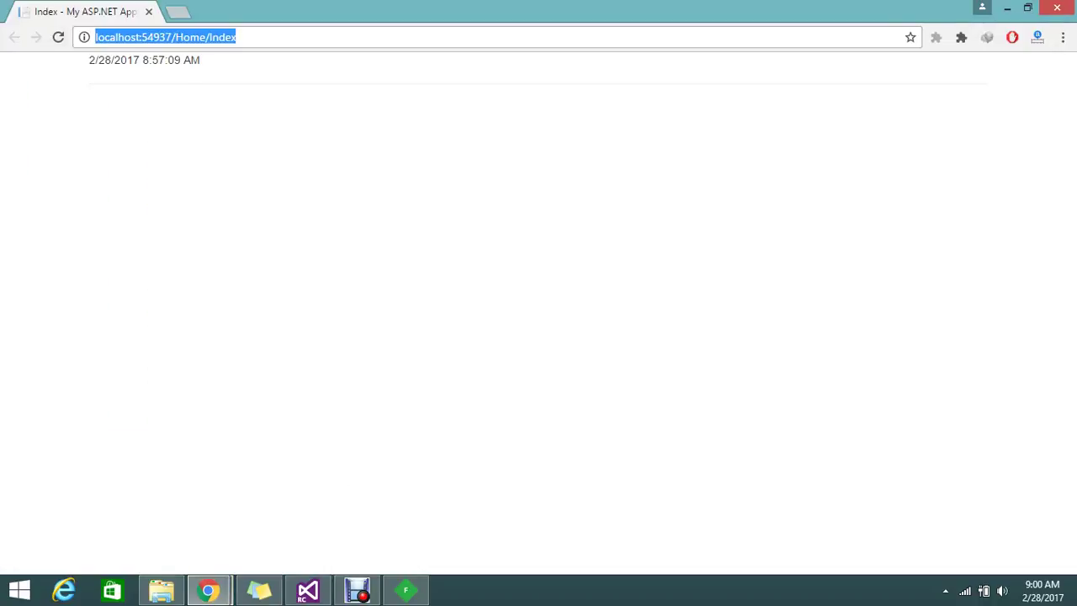
{"action": "key", "text": "Return"}
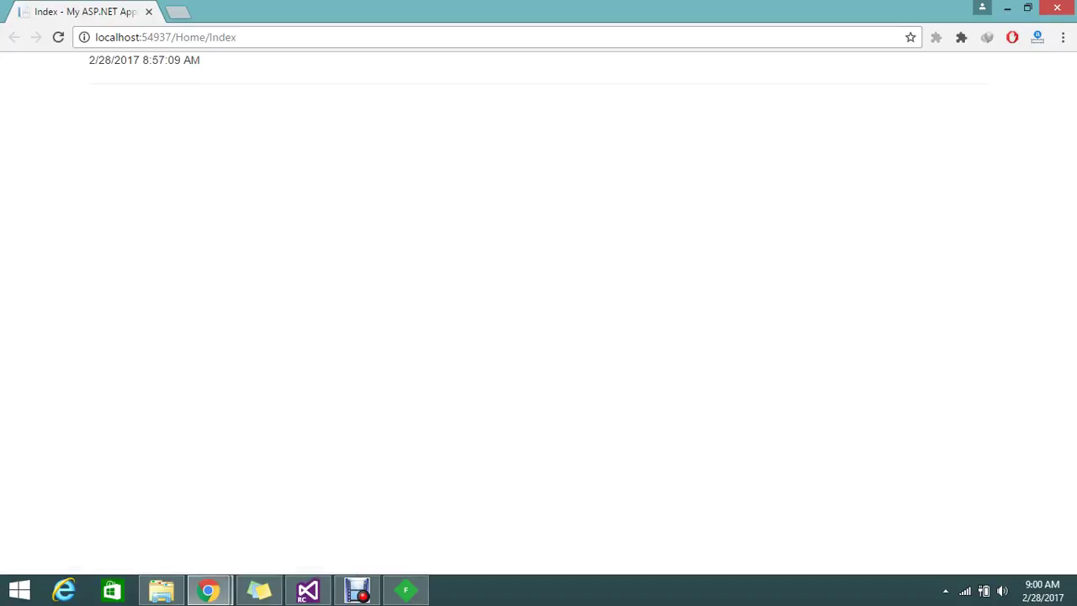
{"action": "left_click_drag", "start_coordinate": [94, 60], "coordinate": [200, 60]}
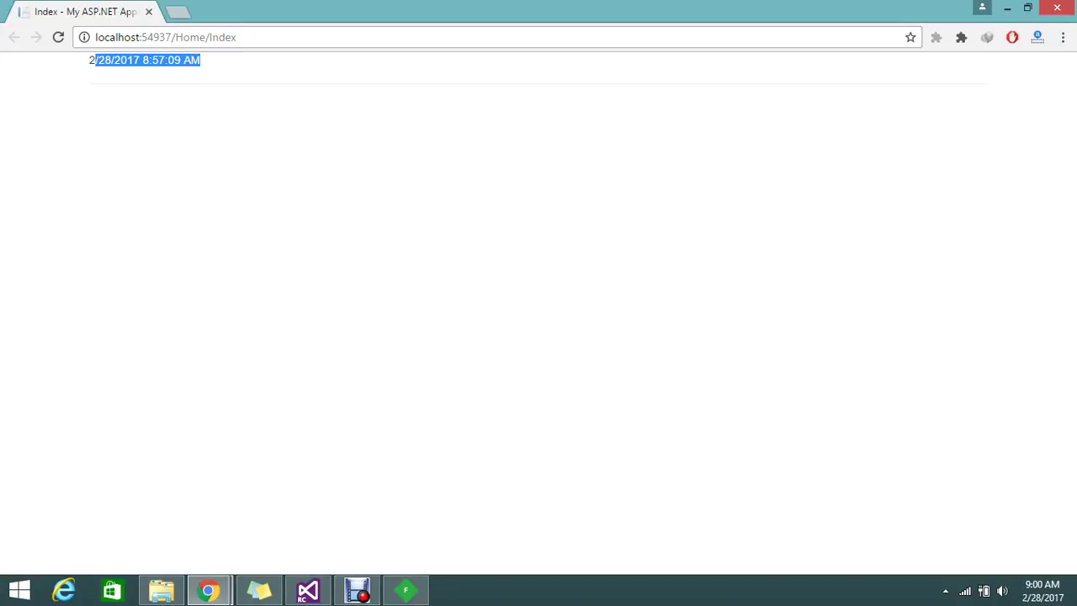
{"action": "left_click", "coordinate": [221, 69]}
{"action": "left_click_drag", "start_coordinate": [220, 69], "coordinate": [89, 60]}
- Return to Fiddler, select the replayed /Home/Index session 67 and examine its max-age and expiry time
{"action": "key", "text": "alt+Tab"}
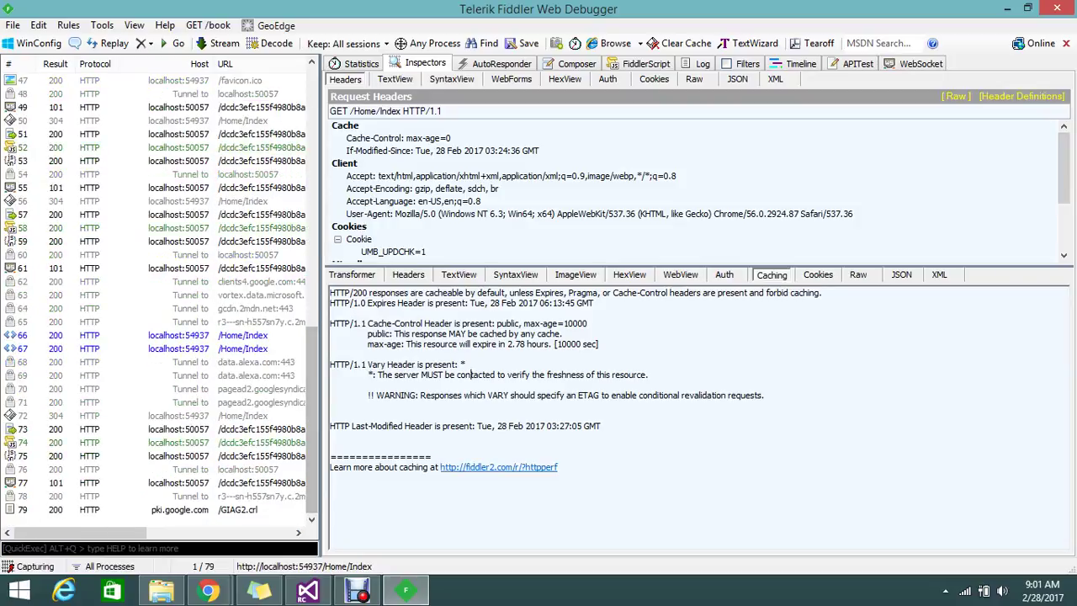
{"action": "left_click", "coordinate": [228, 349]}
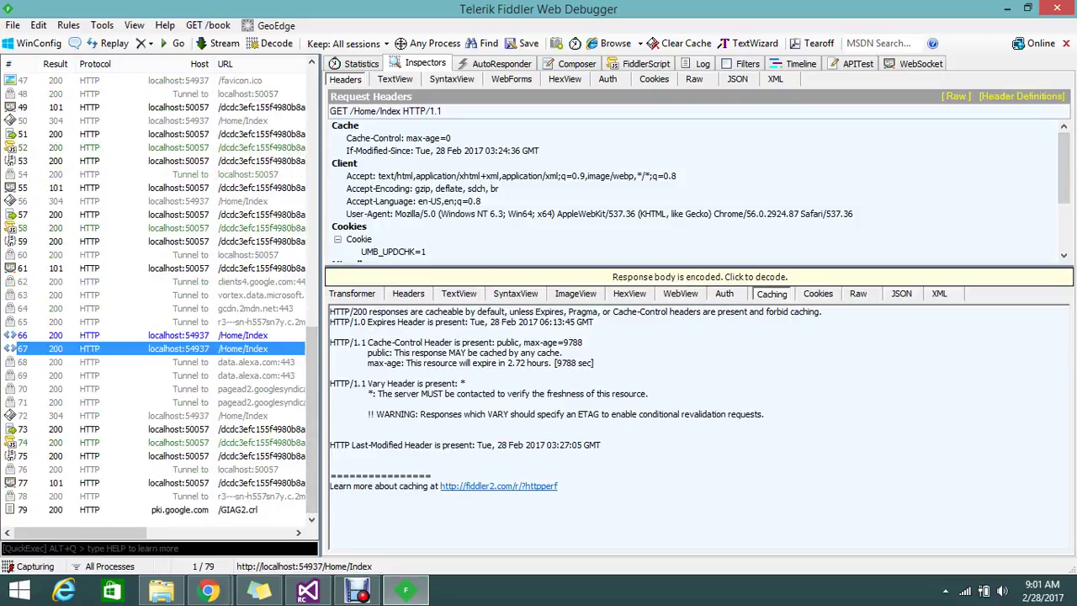
{"action": "left_click_drag", "start_coordinate": [563, 343], "coordinate": [584, 343]}
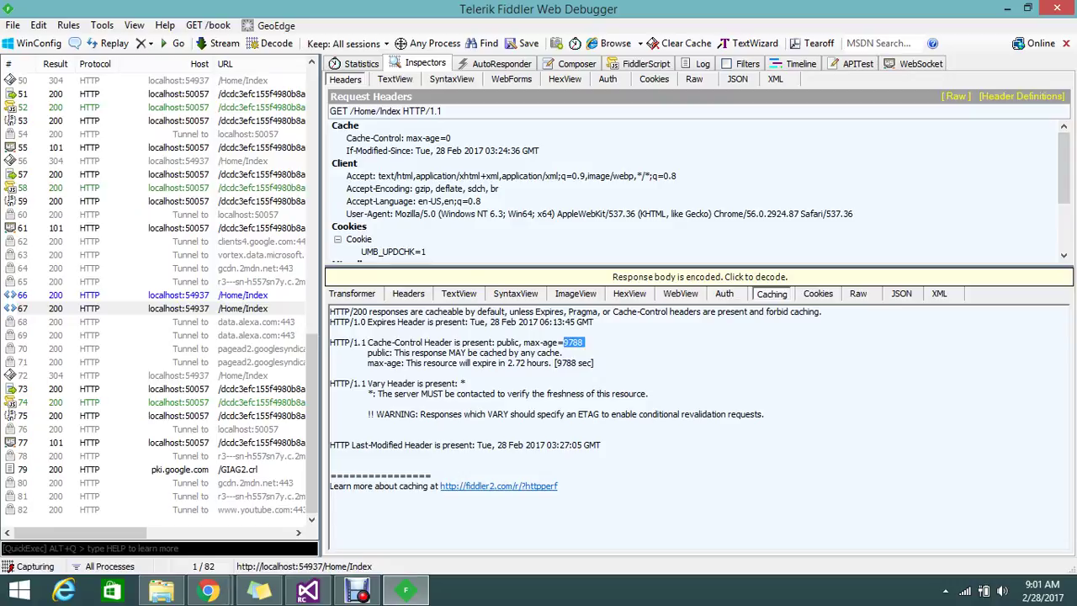
{"action": "left_click", "coordinate": [580, 342]}
{"action": "double_click", "coordinate": [580, 342]}
{"action": "left_click_drag", "start_coordinate": [556, 363], "coordinate": [595, 363]}
{"action": "left_click", "coordinate": [594, 364]}
{"action": "double_click", "coordinate": [570, 342]}
{"action": "left_click", "coordinate": [583, 342]}
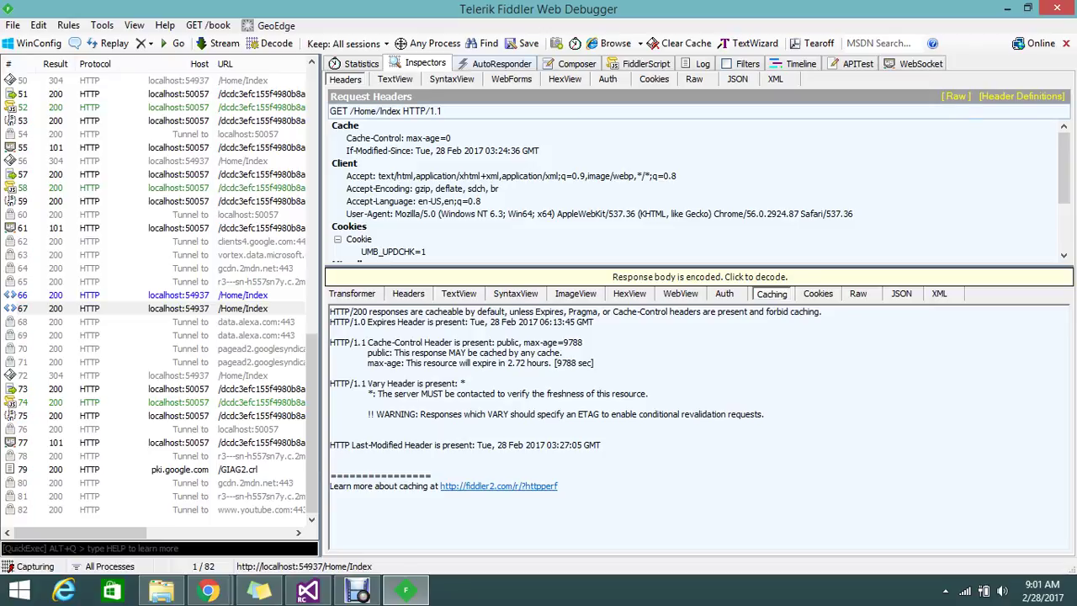
- View the statistics of session 67, then return to its inspectors and show the response headers
{"action": "key", "text": "F7"}
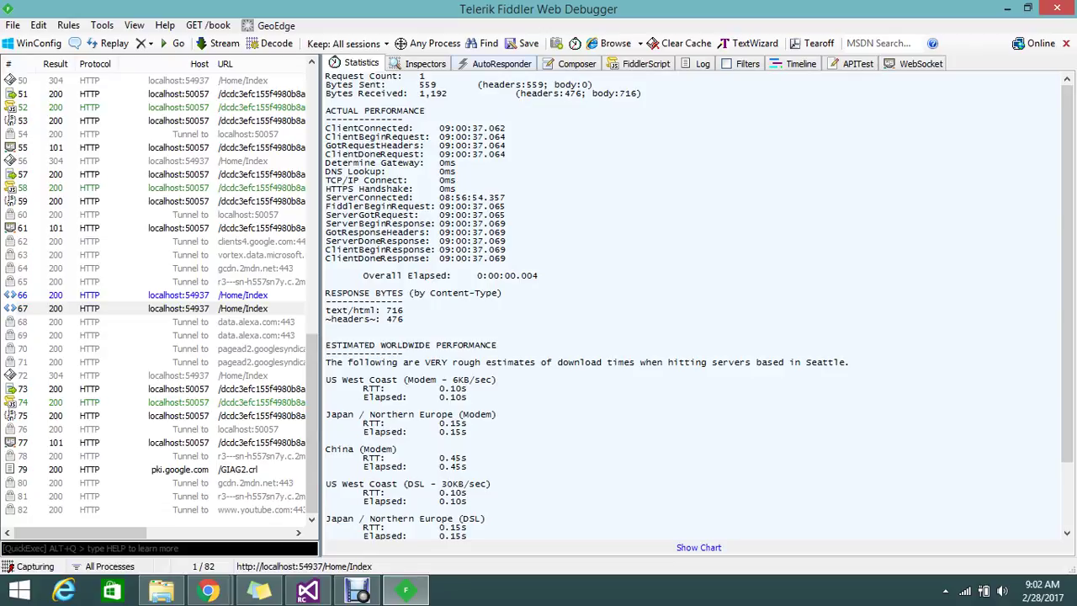
{"action": "left_click", "coordinate": [425, 63]}
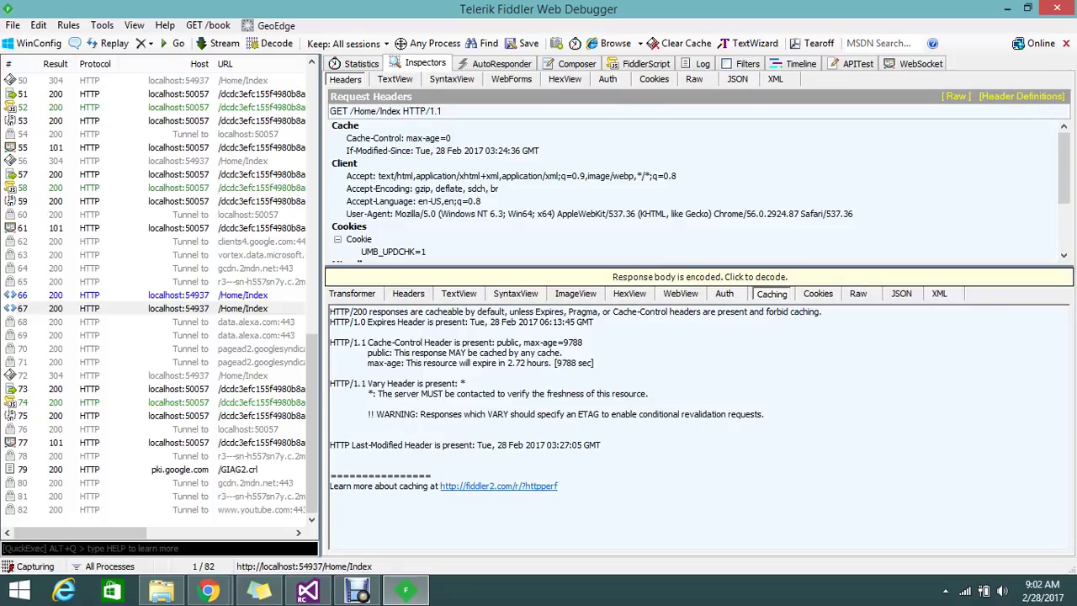
{"action": "left_click", "coordinate": [351, 293]}
{"action": "left_click", "coordinate": [409, 294]}
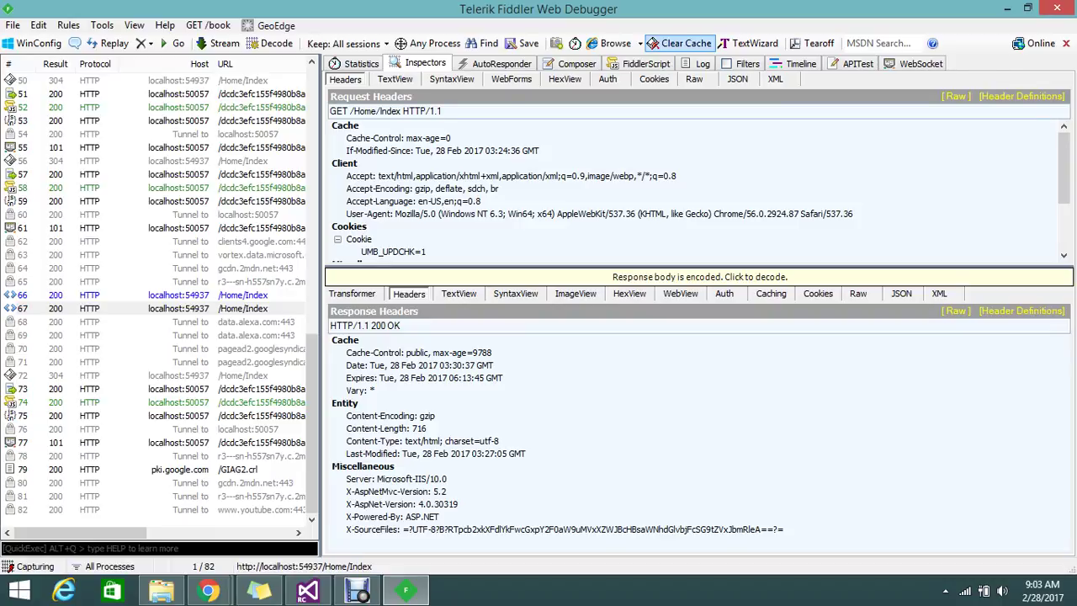
- Clear the WinINET cache, switch to Chrome and reload the localhost:54937/Home/Index page
{"action": "left_click", "coordinate": [686, 44]}
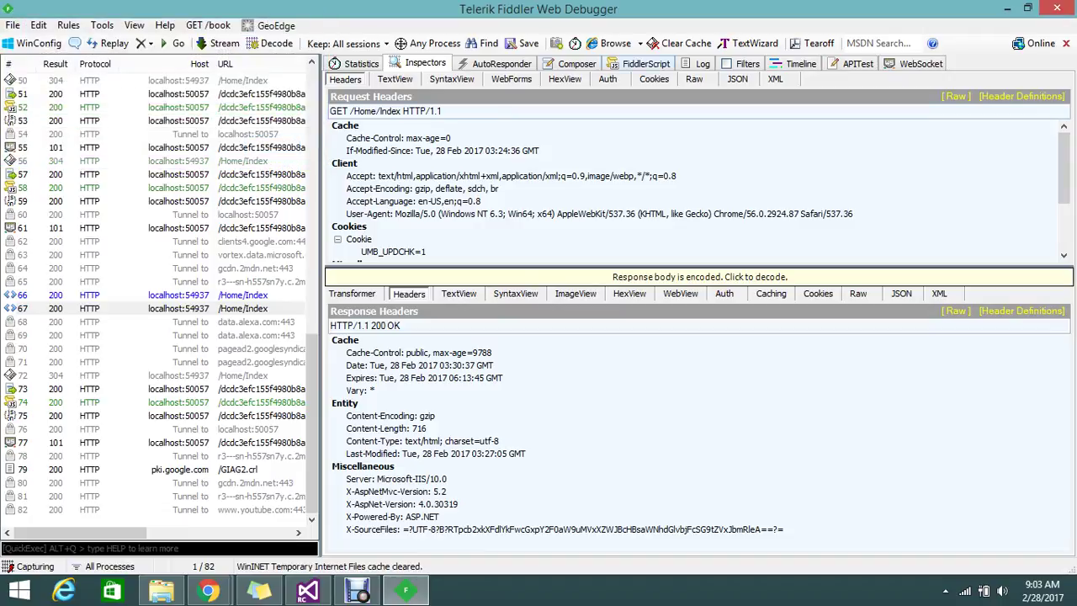
{"action": "left_click", "coordinate": [208, 591]}
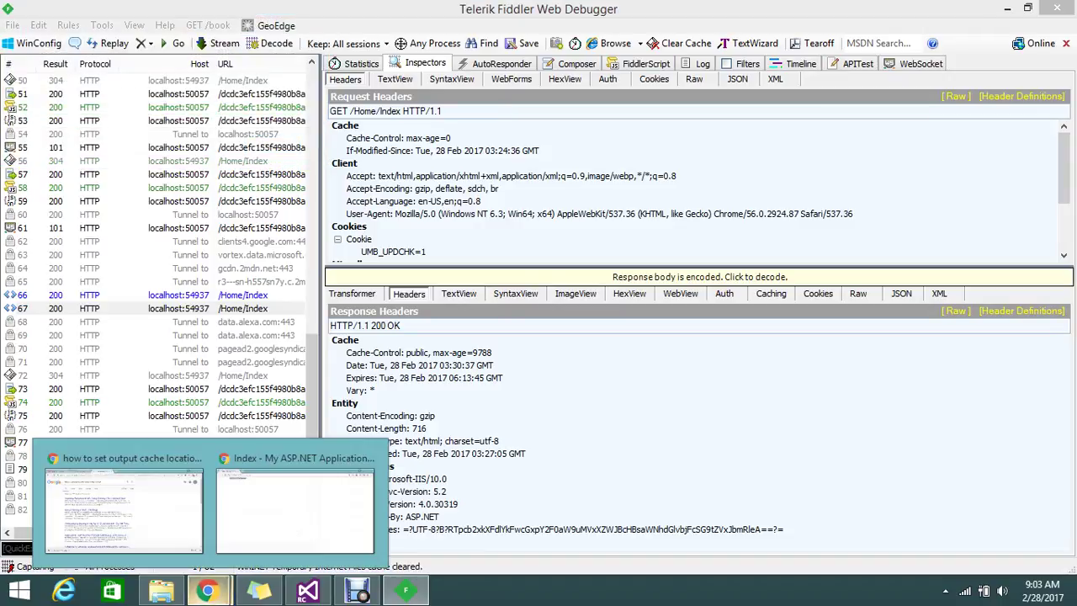
{"action": "left_click", "coordinate": [295, 509]}
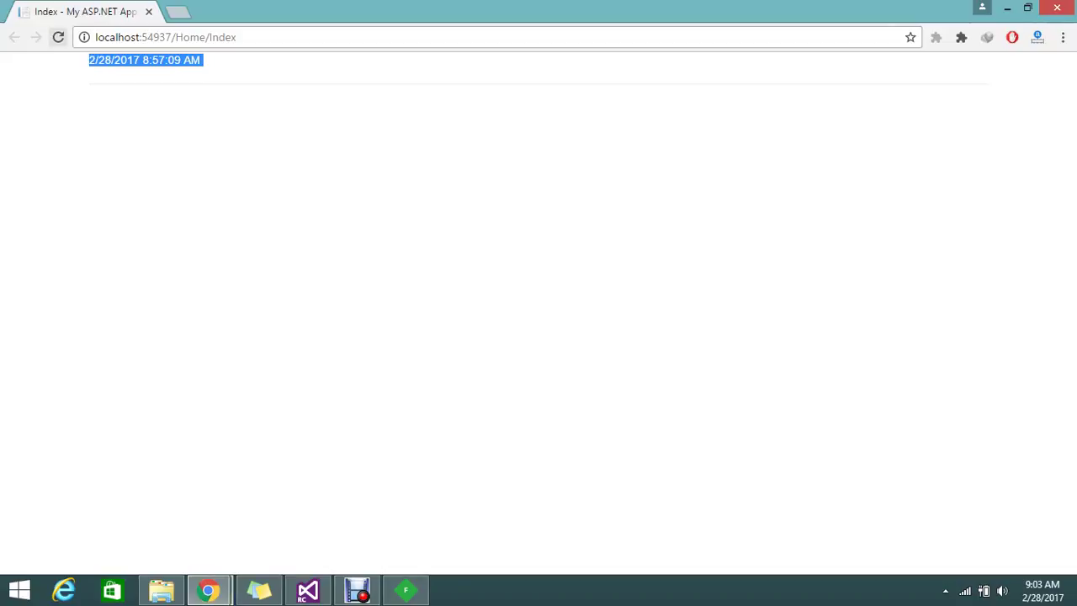
{"action": "key", "text": "F5"}
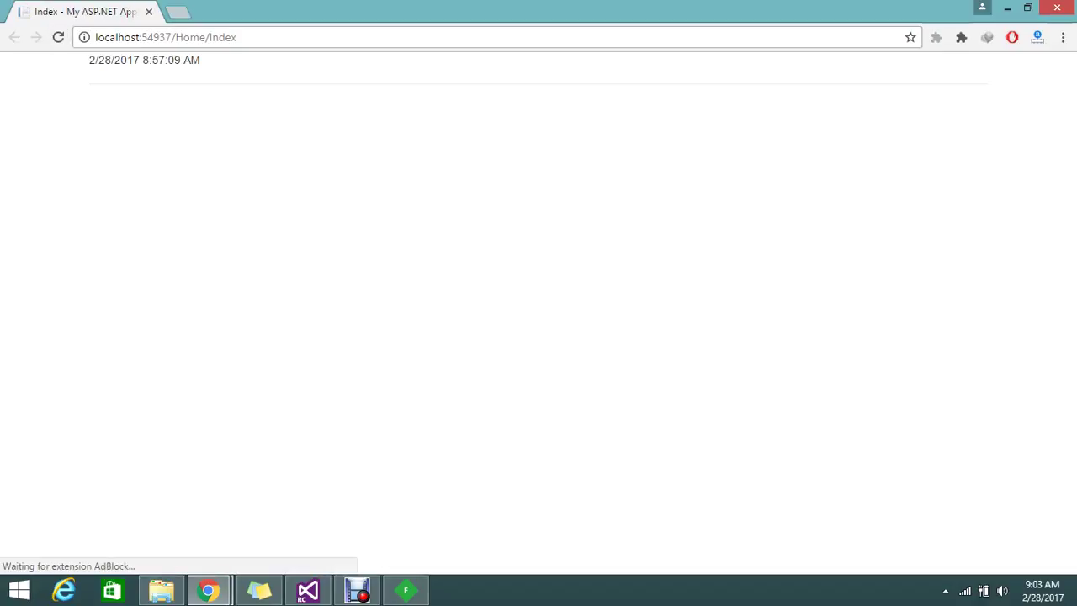
- Return to Fiddler and open the /Home/Index URL of the selected session 67 in Chrome
{"action": "left_click", "coordinate": [406, 591]}
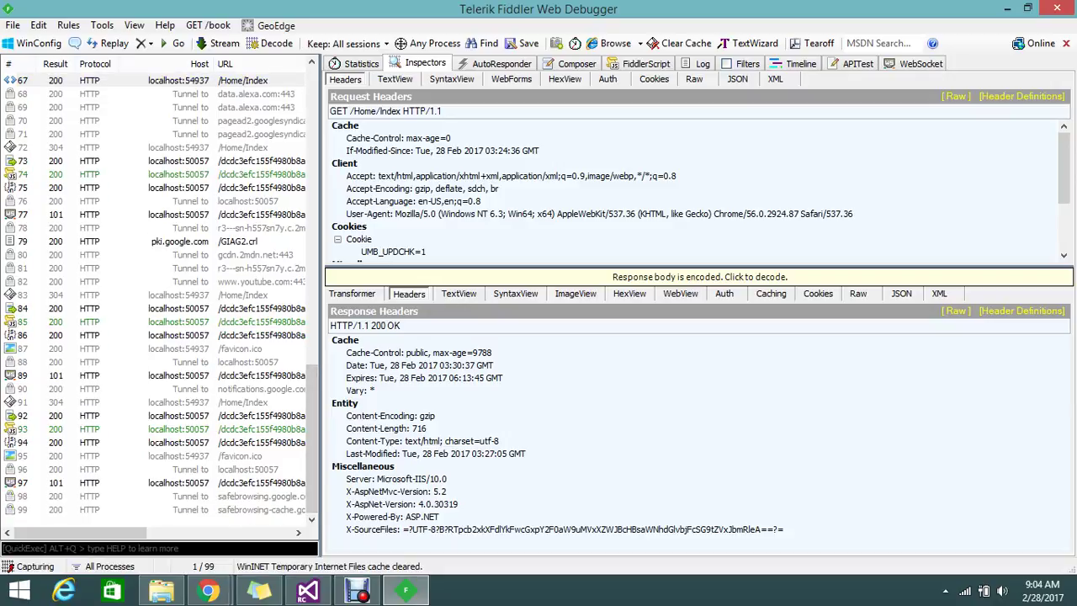
{"action": "scroll", "coordinate": [311, 420], "scroll_direction": "up", "scroll_amount": 2}
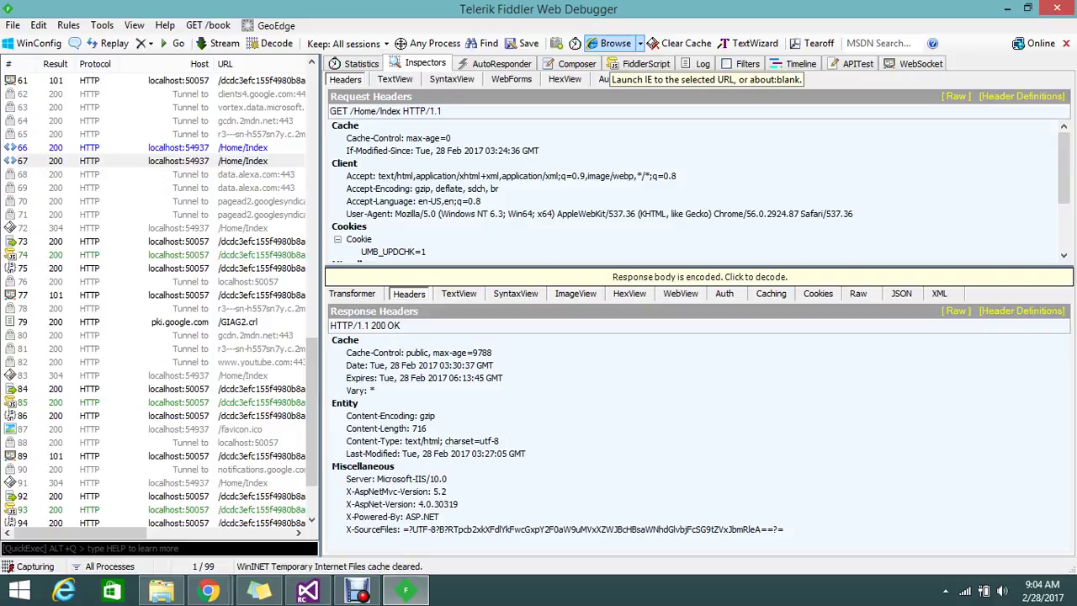
{"action": "left_click", "coordinate": [640, 43]}
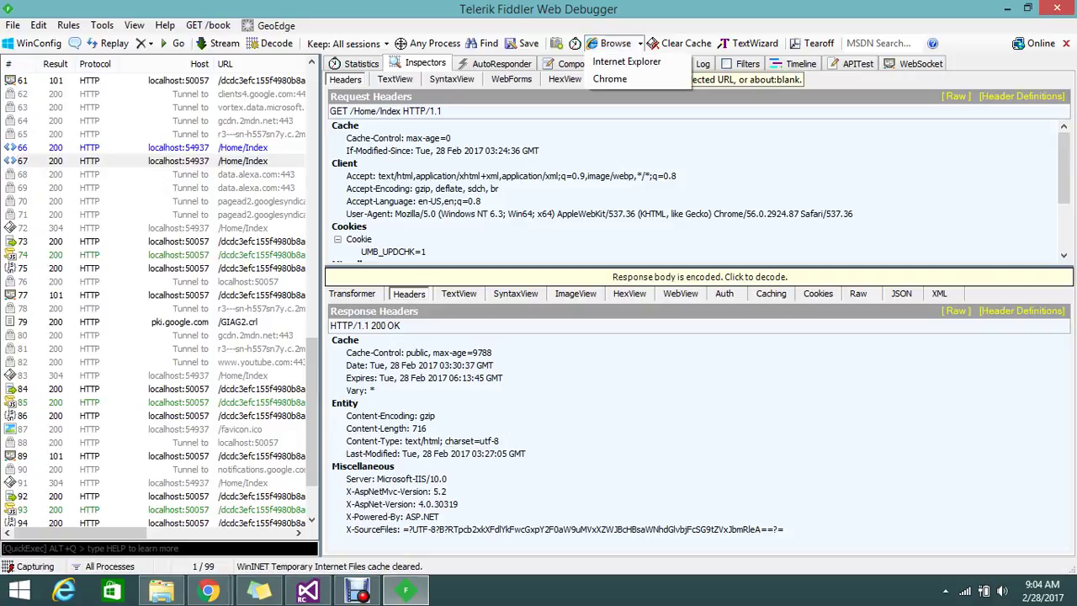
{"action": "left_click", "coordinate": [610, 79]}
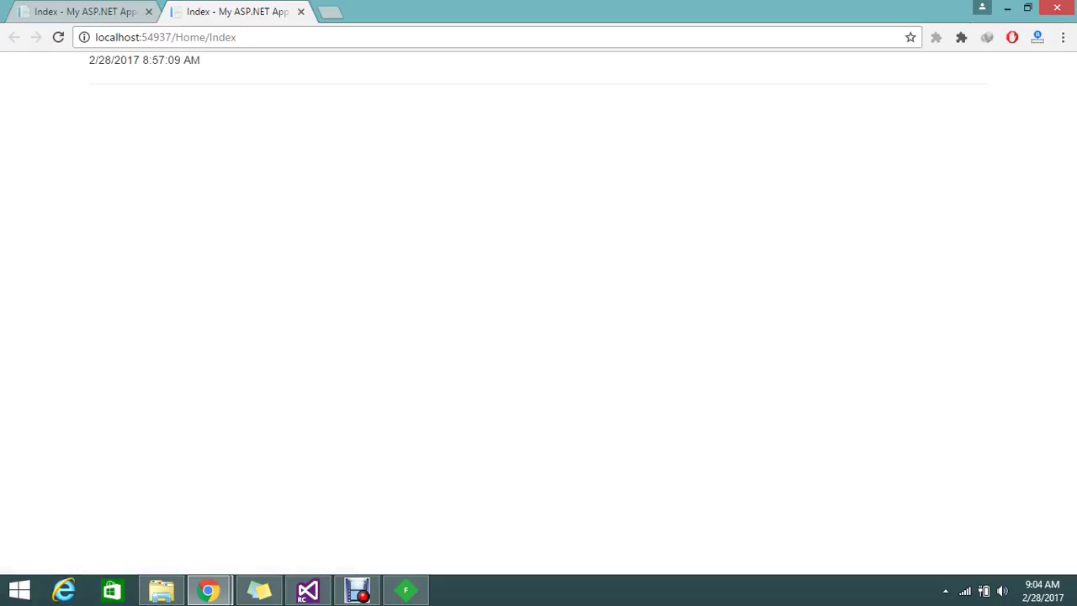
- Compare the date and time in the two Home/Index tabs and reload the newly opened one
{"action": "left_click", "coordinate": [122, 7]}
{"action": "left_click", "coordinate": [220, 9]}
{"action": "key", "text": "F5"}
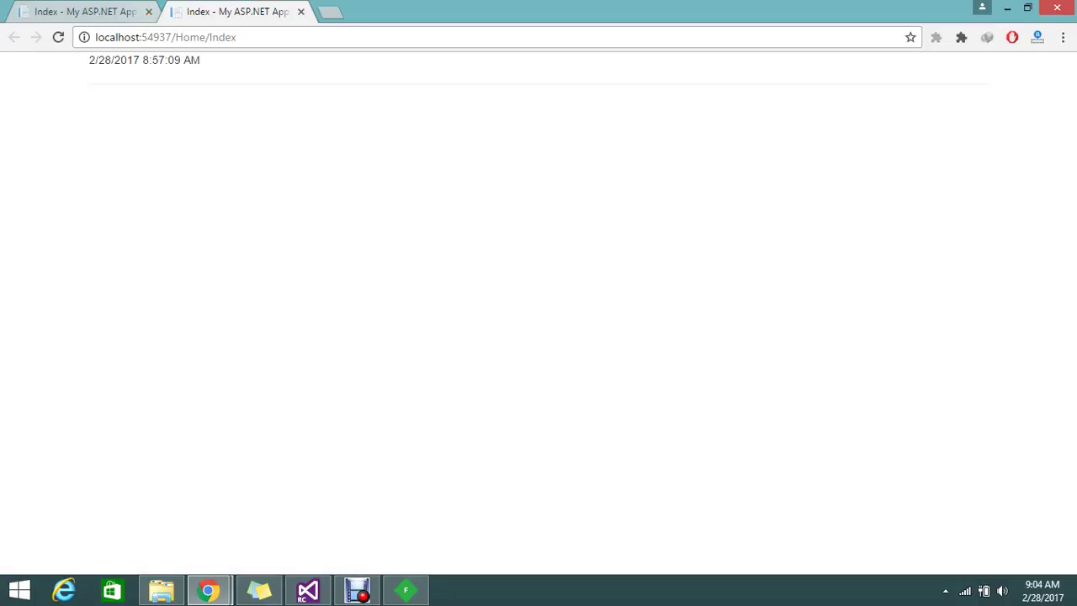
- Switch to Fiddler, clear the WinINET cache again, and reload the Home/Index page in Chrome
{"action": "left_click", "coordinate": [405, 590]}
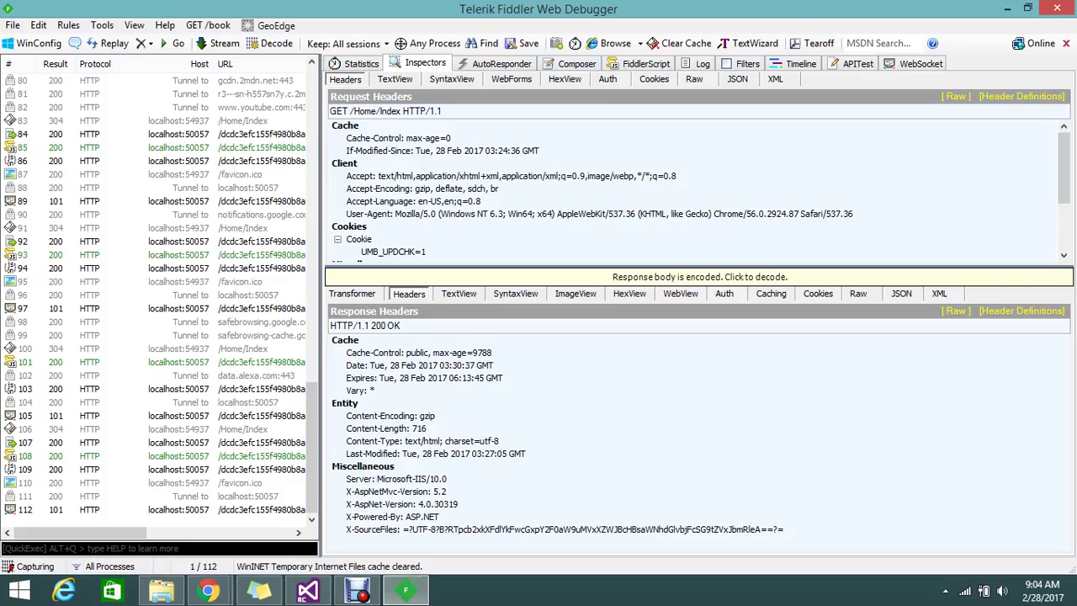
{"action": "left_click", "coordinate": [654, 44]}
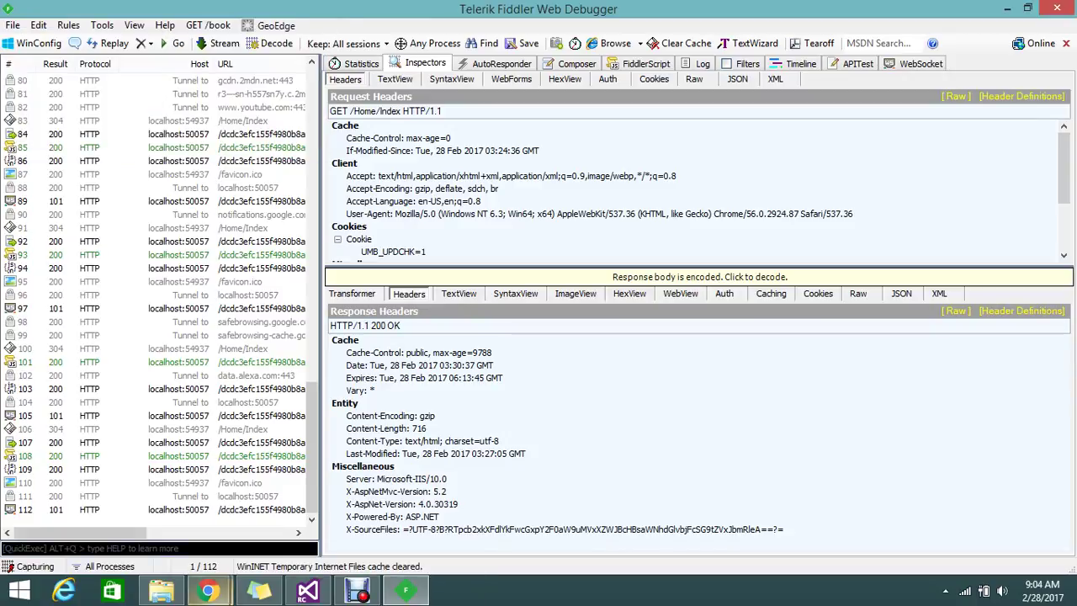
{"action": "left_click", "coordinate": [296, 505]}
{"action": "key", "text": "F5"}
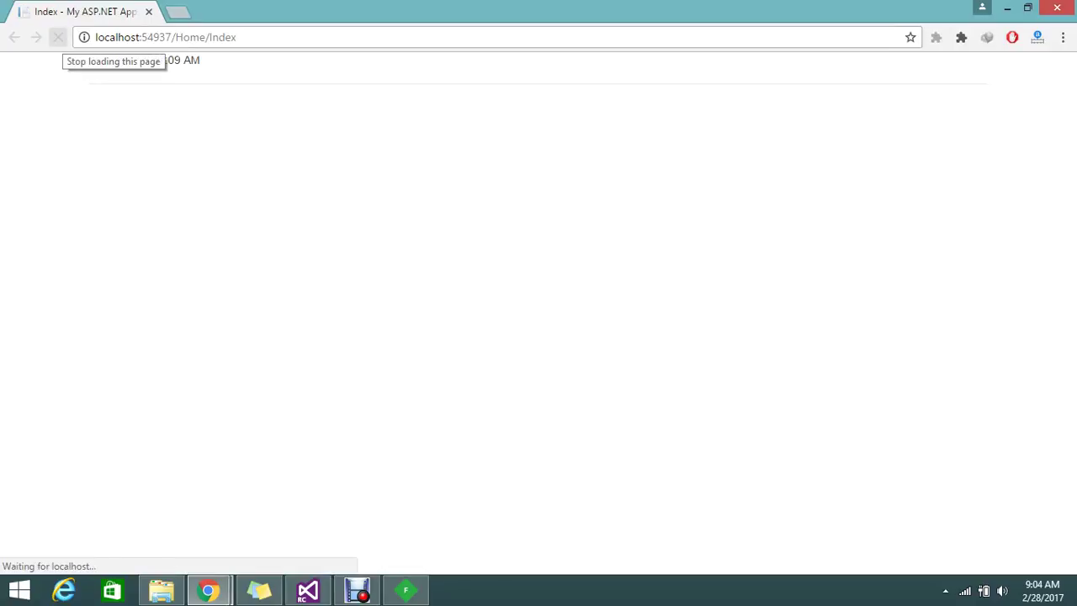
- Switch to Fiddler, look through the AutoResponder, Composer and FiddlerScript views, and return to the session inspectors
{"action": "left_click", "coordinate": [406, 590]}
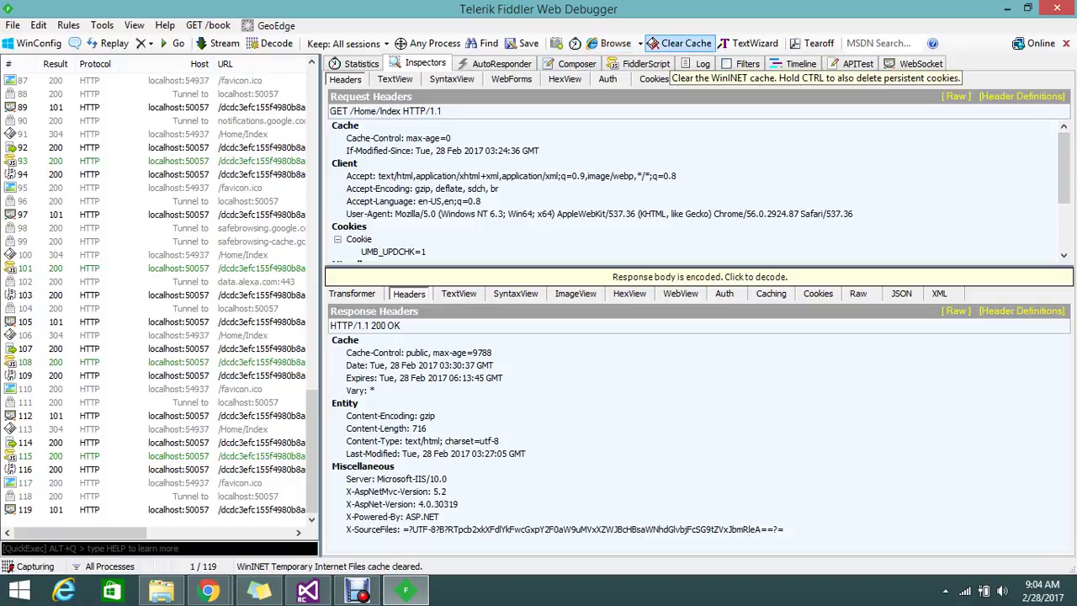
{"action": "left_click", "coordinate": [641, 43]}
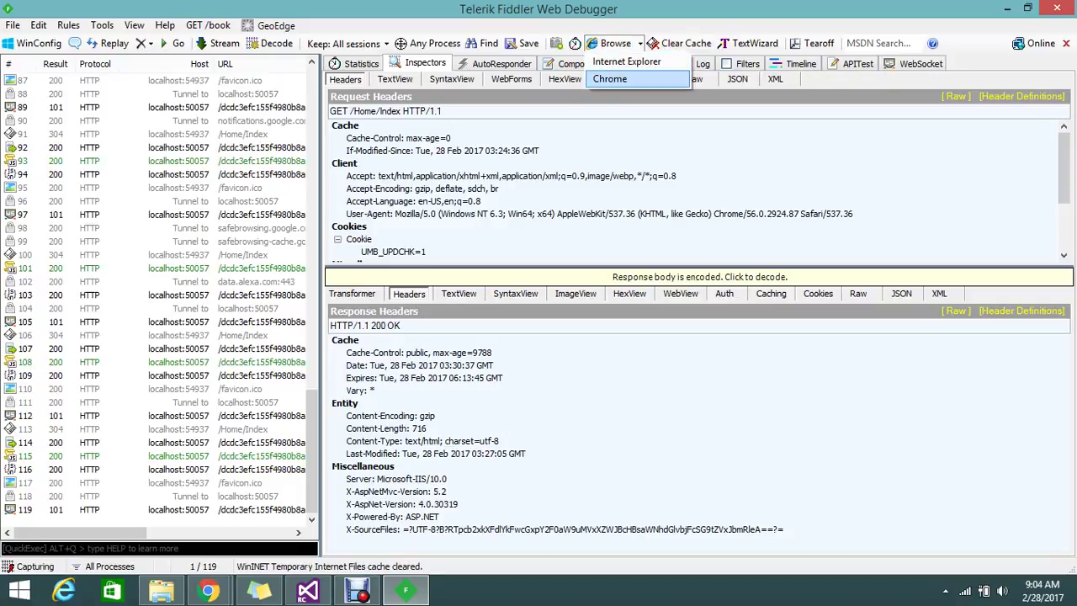
{"action": "left_click", "coordinate": [610, 79]}
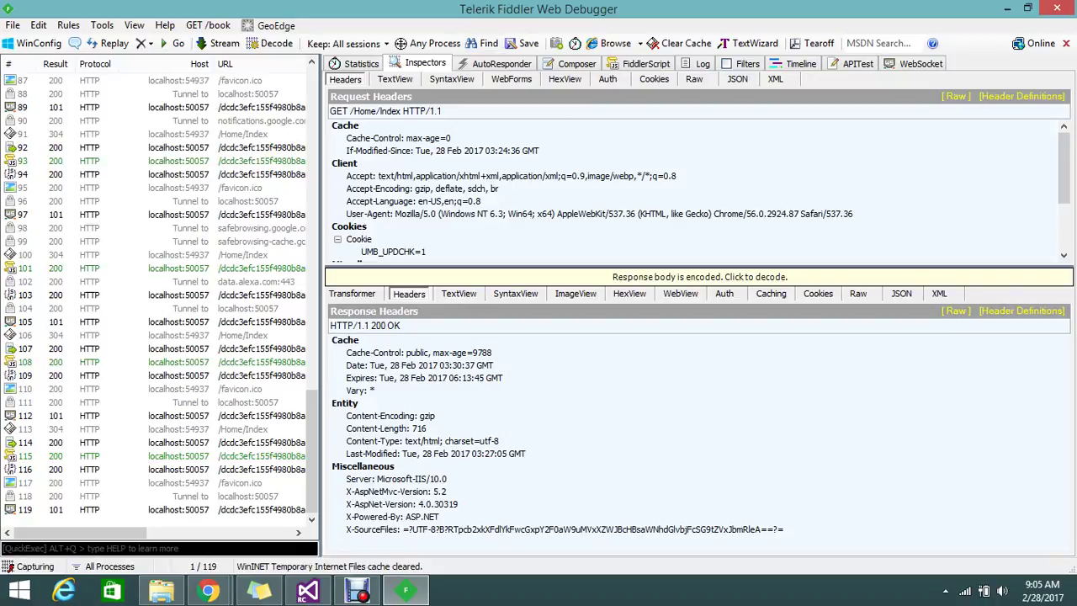
{"action": "left_click", "coordinate": [496, 64]}
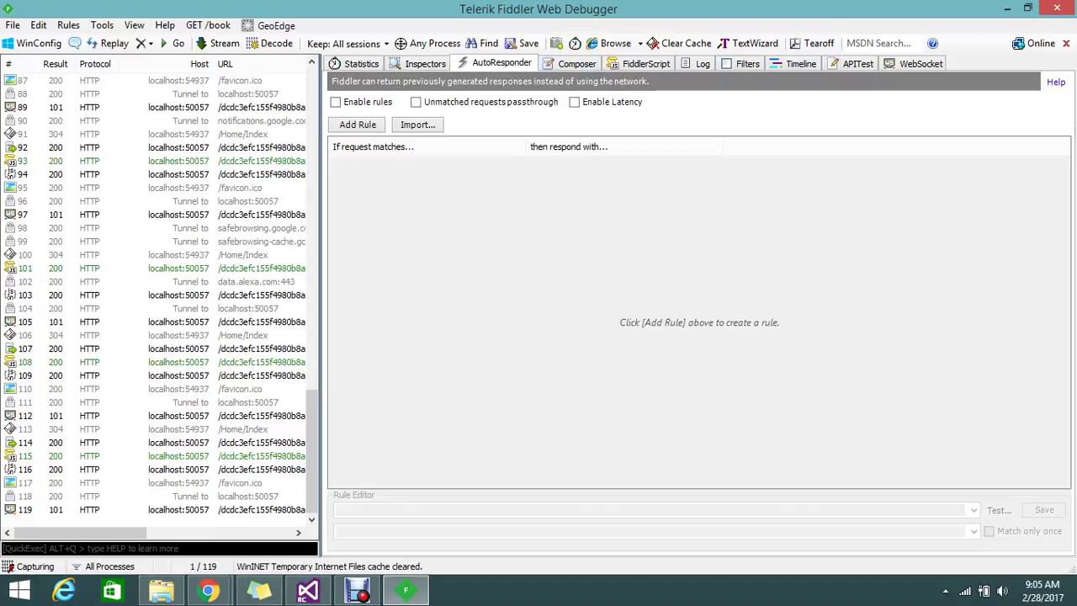
{"action": "left_click", "coordinate": [577, 64]}
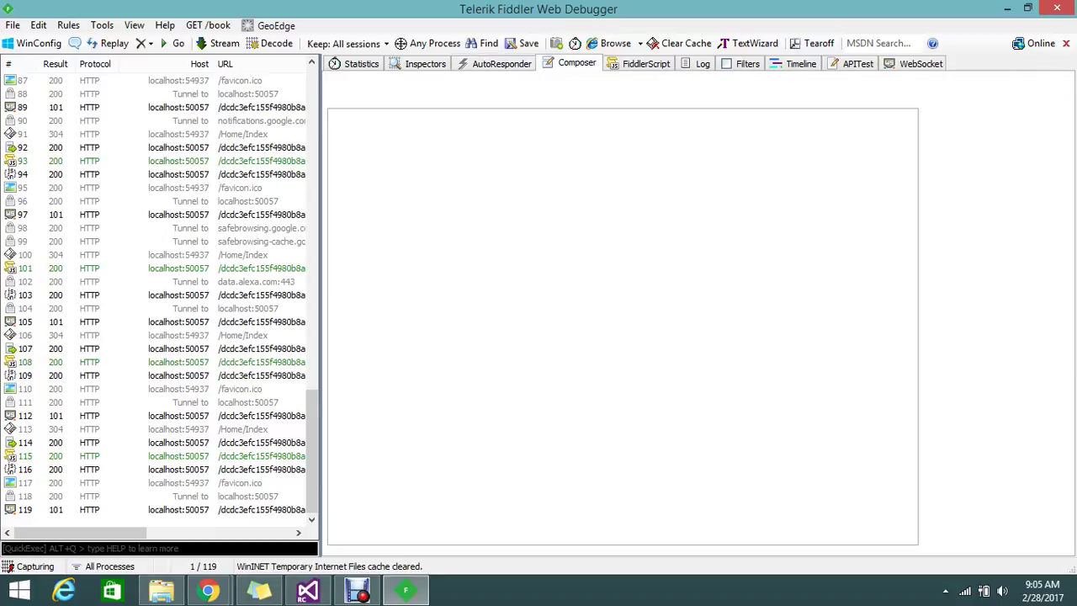
{"action": "left_click", "coordinate": [646, 64]}
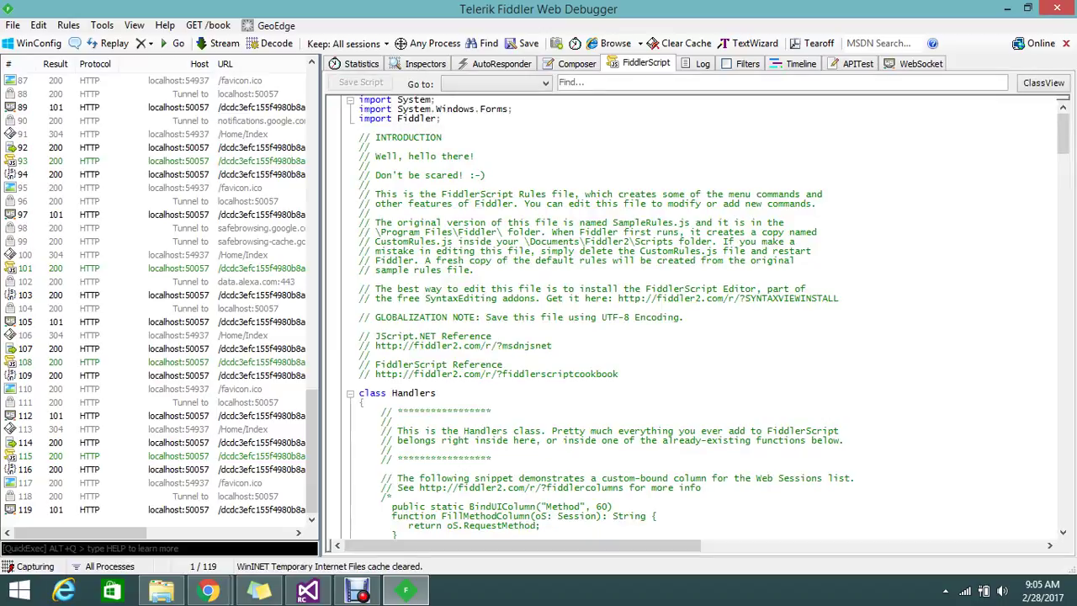
{"action": "left_click", "coordinate": [425, 63]}
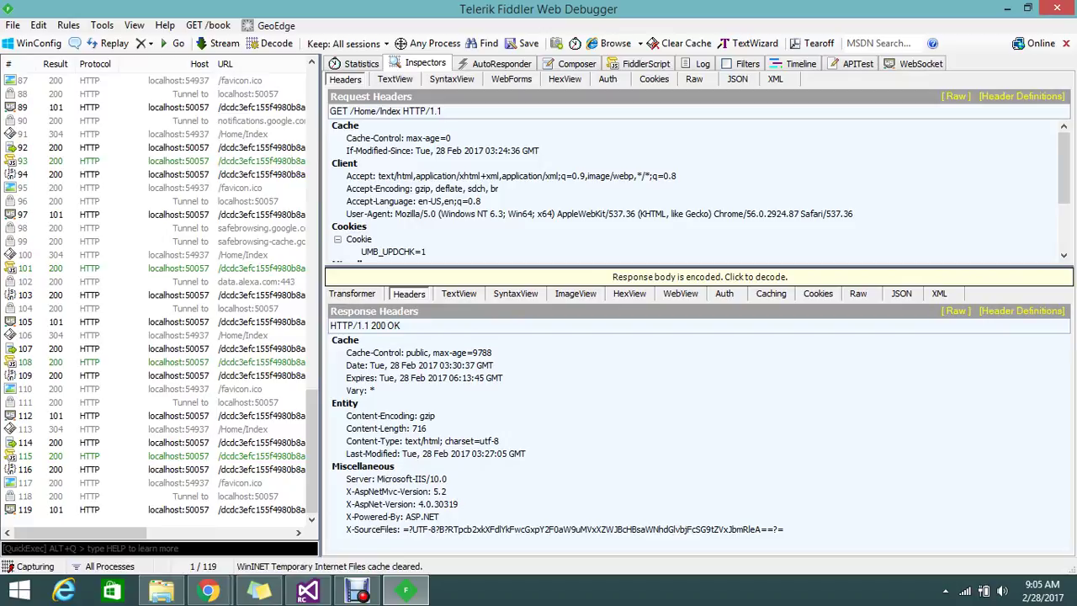
- View the response of session 67 as syntax-highlighted text, as an image and in the Transformer
{"action": "left_click", "coordinate": [516, 294]}
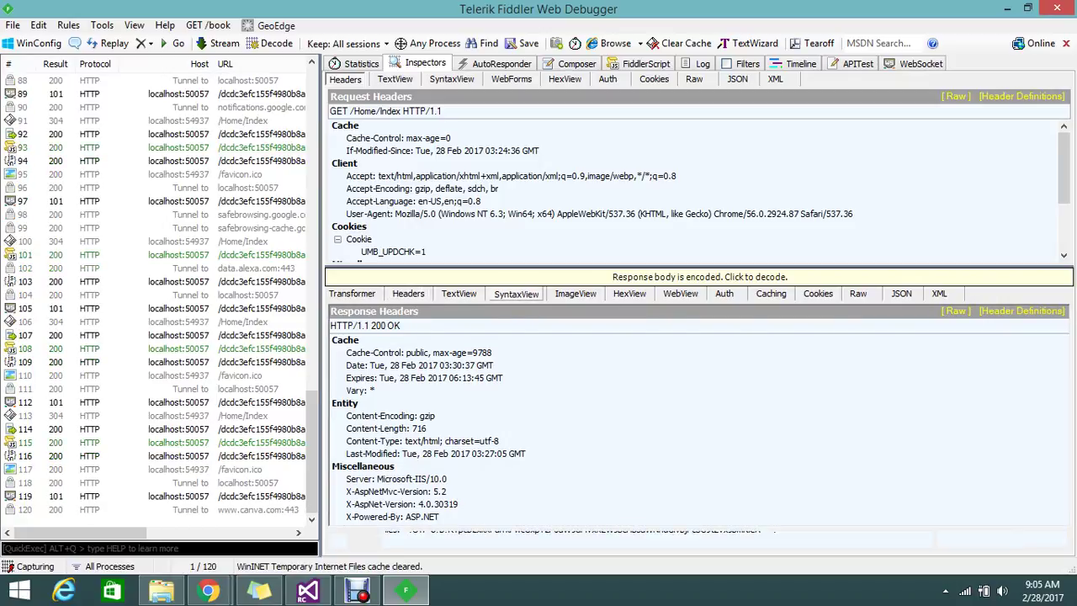
{"action": "left_click", "coordinate": [576, 294]}
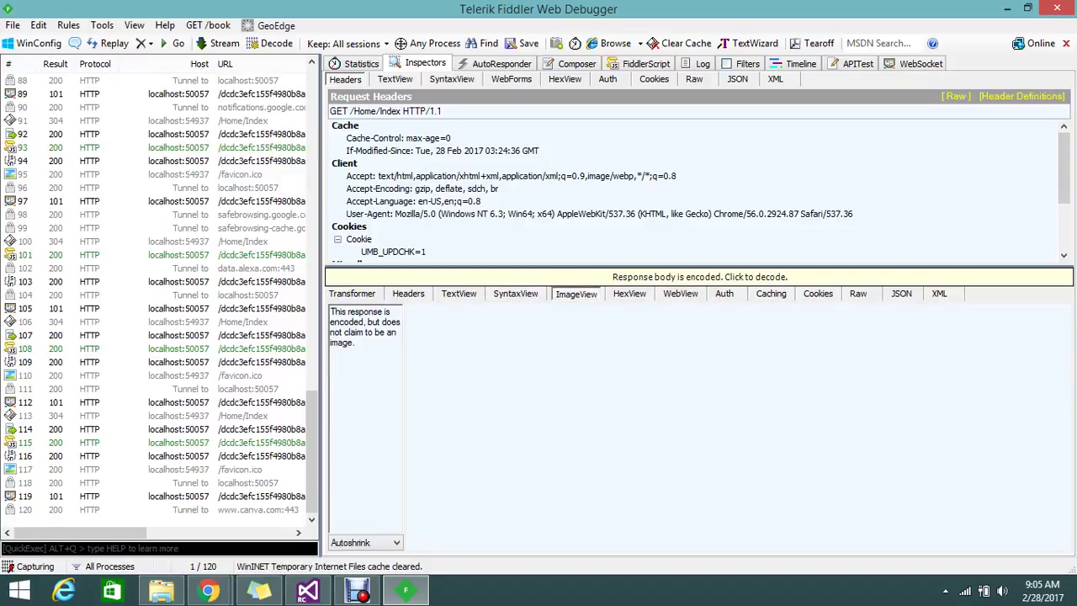
{"action": "left_click", "coordinate": [352, 294]}
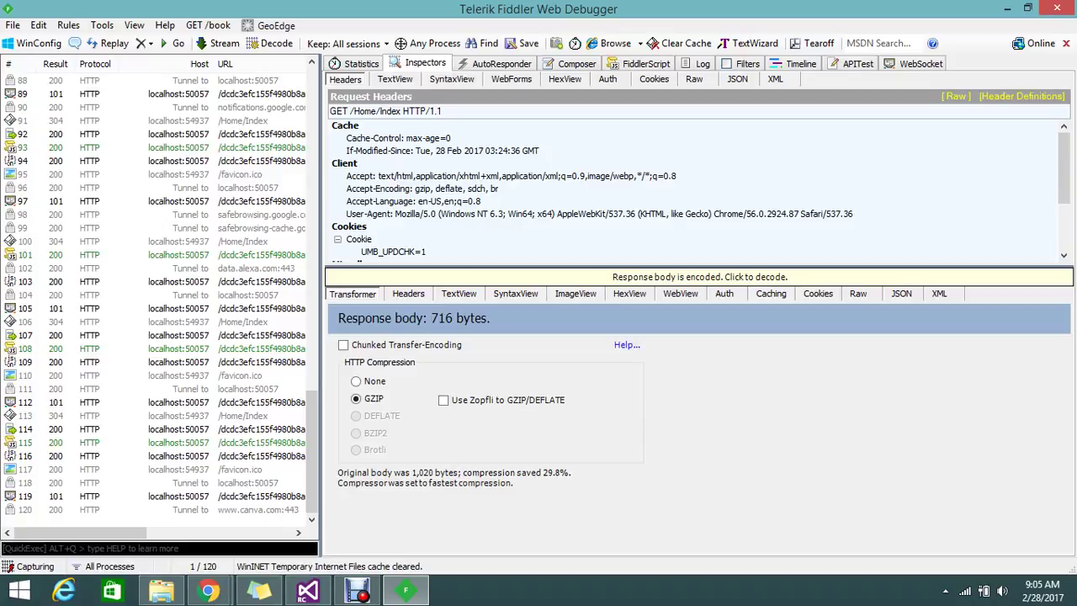
- Examine the encoded response body of /Home/Index session 67 in SyntaxView, then select session 66
{"action": "scroll", "coordinate": [160, 295], "scroll_direction": "up", "scroll_amount": 11}
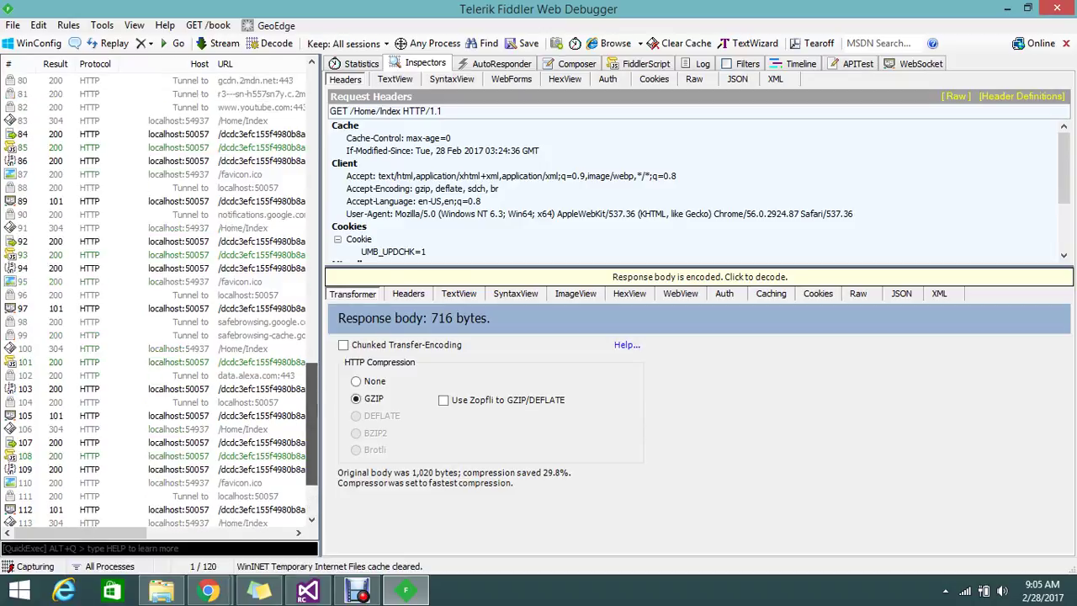
{"action": "left_click_drag", "start_coordinate": [312, 346], "coordinate": [313, 341]}
{"action": "left_click", "coordinate": [242, 201]}
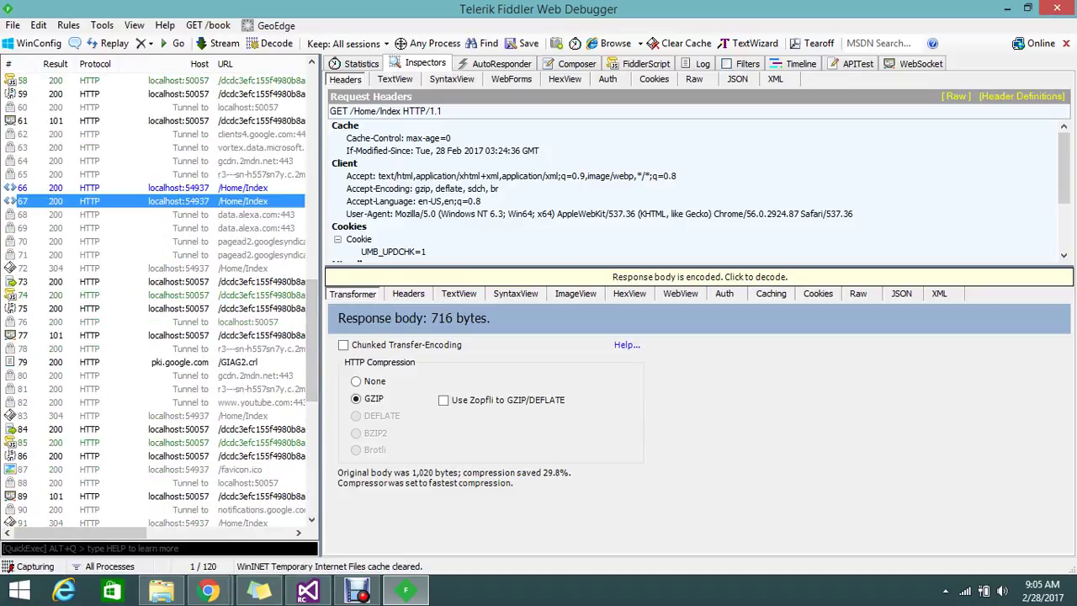
{"action": "left_click", "coordinate": [516, 294]}
{"action": "left_click", "coordinate": [394, 371]}
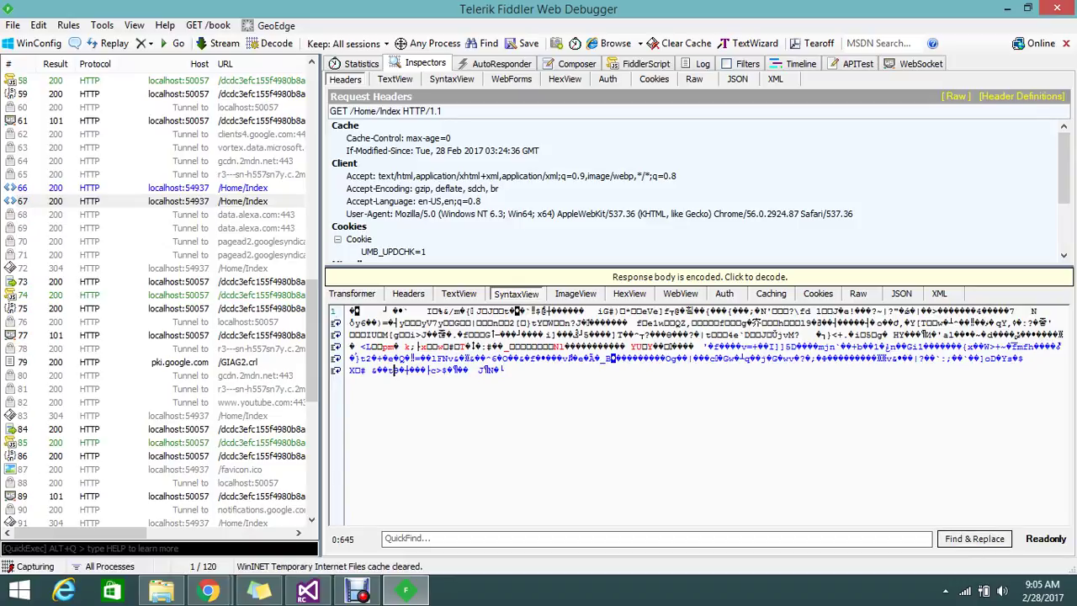
{"action": "left_click", "coordinate": [242, 187]}
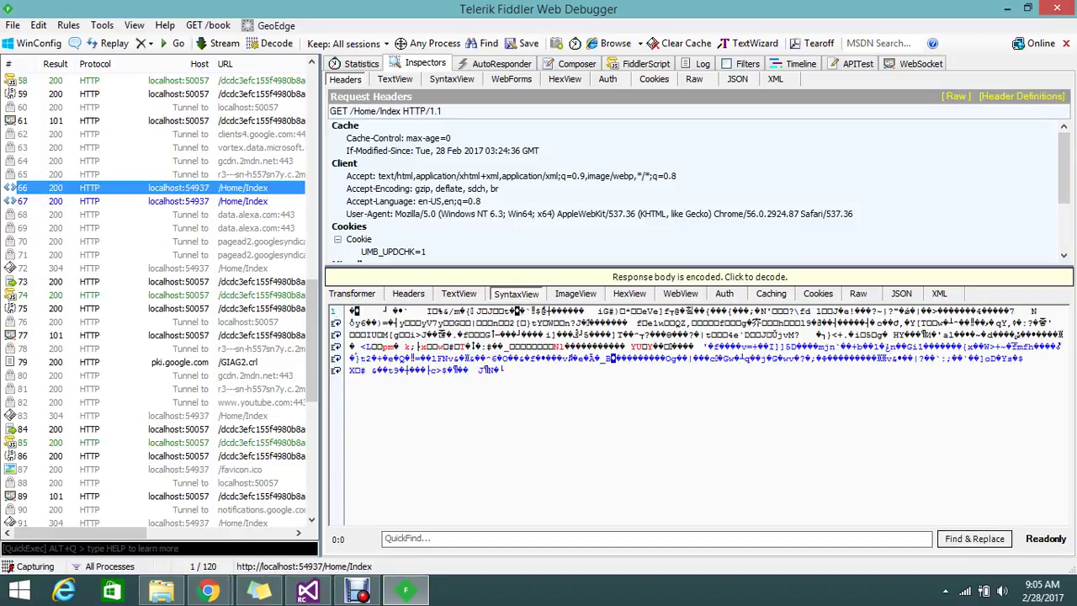
- Select the first /Home/Index request, session 2, and read through the HTML source of its response
{"action": "left_click_drag", "start_coordinate": [312, 341], "coordinate": [311, 132]}
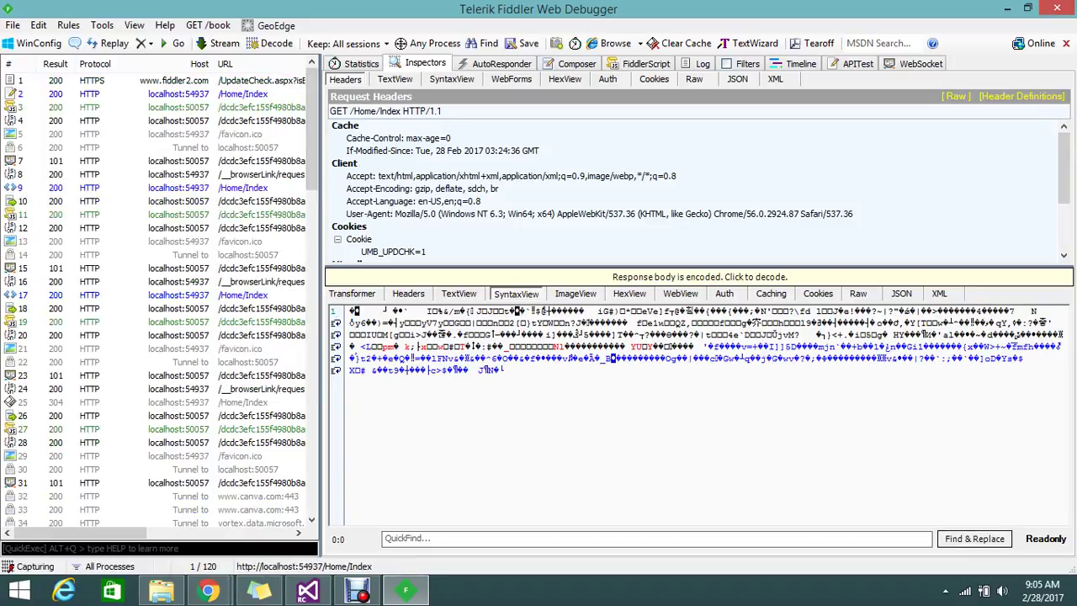
{"action": "left_click", "coordinate": [243, 93]}
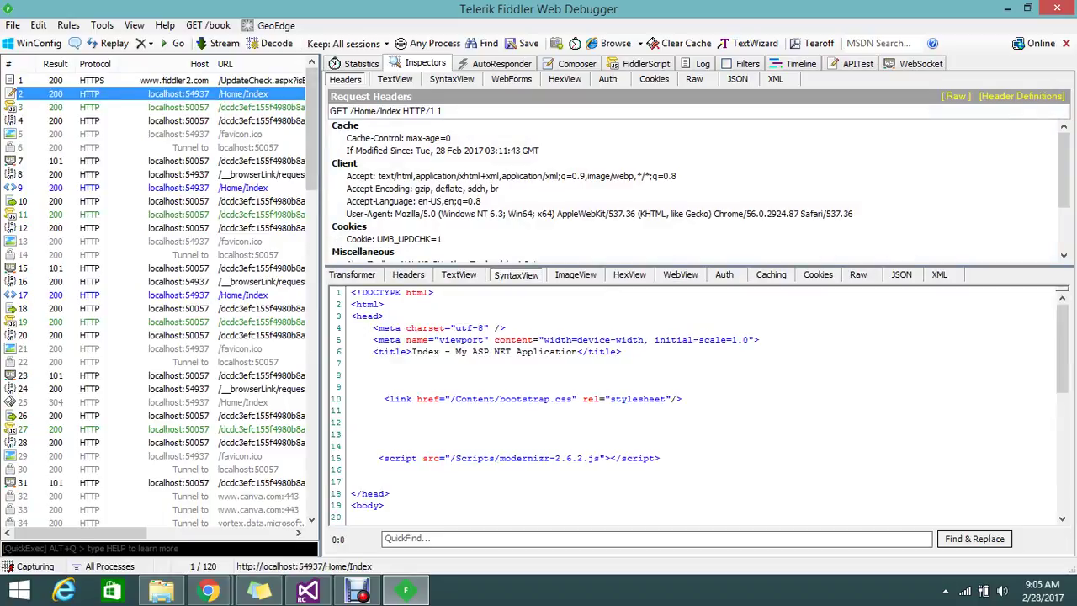
{"action": "scroll", "coordinate": [364, 387], "scroll_direction": "down", "scroll_amount": 5}
{"action": "left_click", "coordinate": [364, 387]}
{"action": "scroll", "coordinate": [363, 303], "scroll_direction": "down", "scroll_amount": 2}
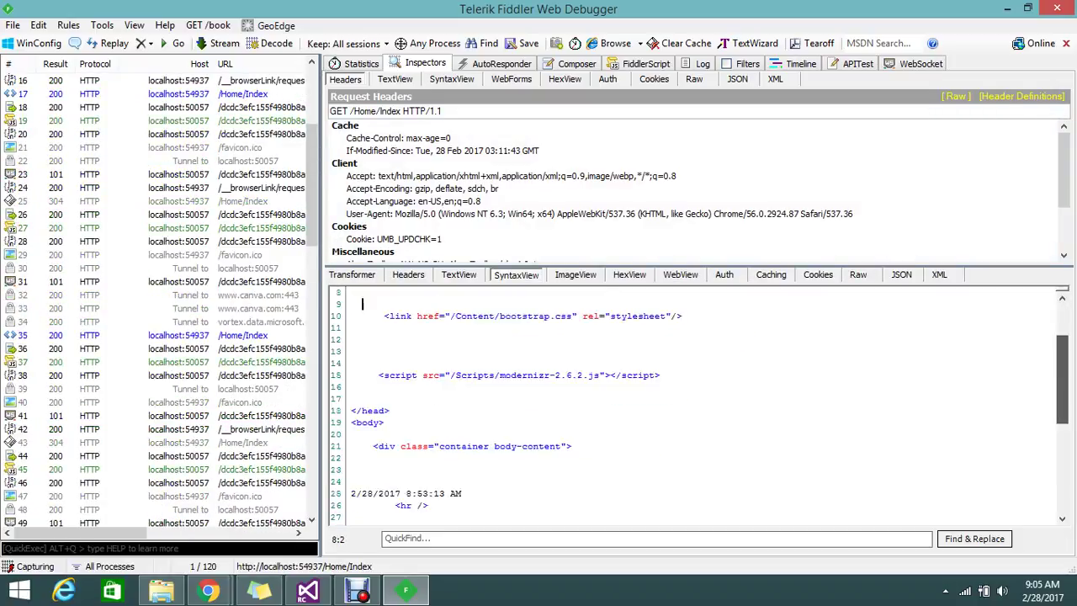
{"action": "scroll", "coordinate": [363, 304], "scroll_direction": "down", "scroll_amount": 6}
{"action": "scroll", "coordinate": [362, 304], "scroll_direction": "up", "scroll_amount": 9}
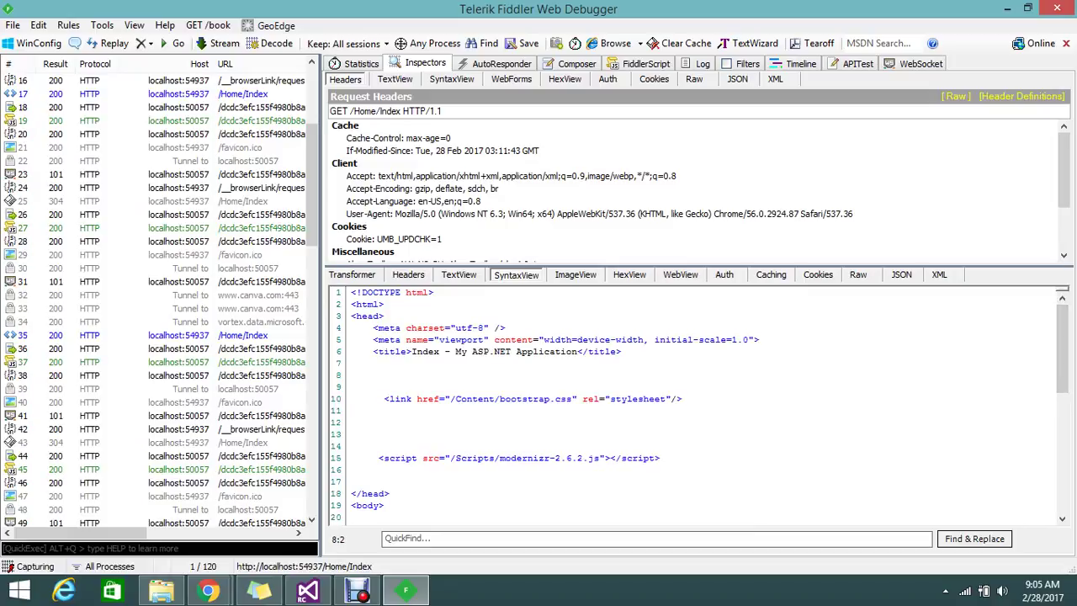
- Show session 2's response as a rendered web page and highlight the date and time in it
{"action": "left_click", "coordinate": [576, 275]}
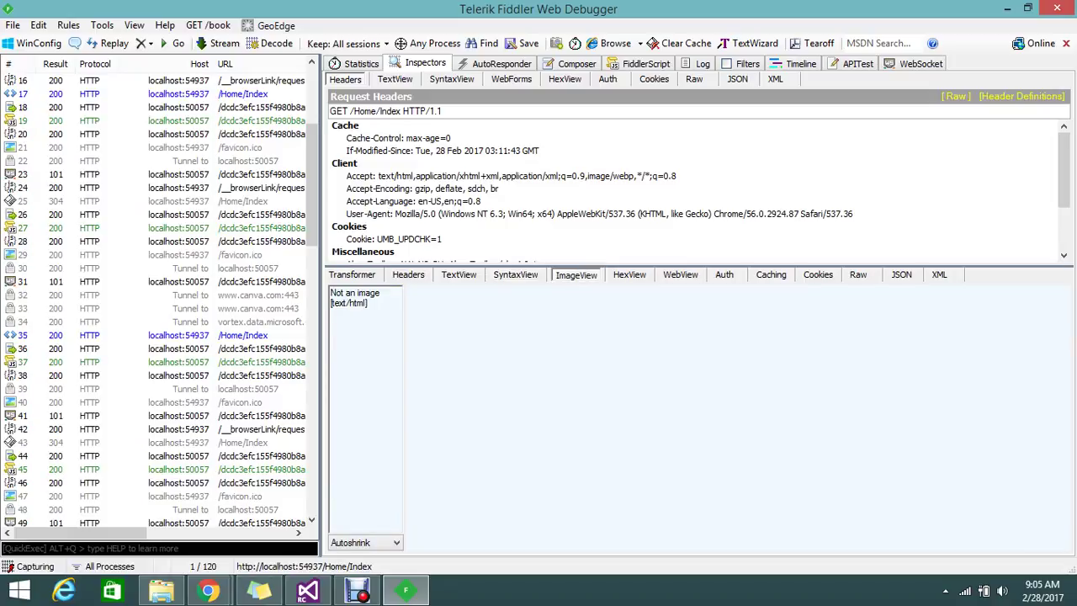
{"action": "left_click", "coordinate": [516, 275]}
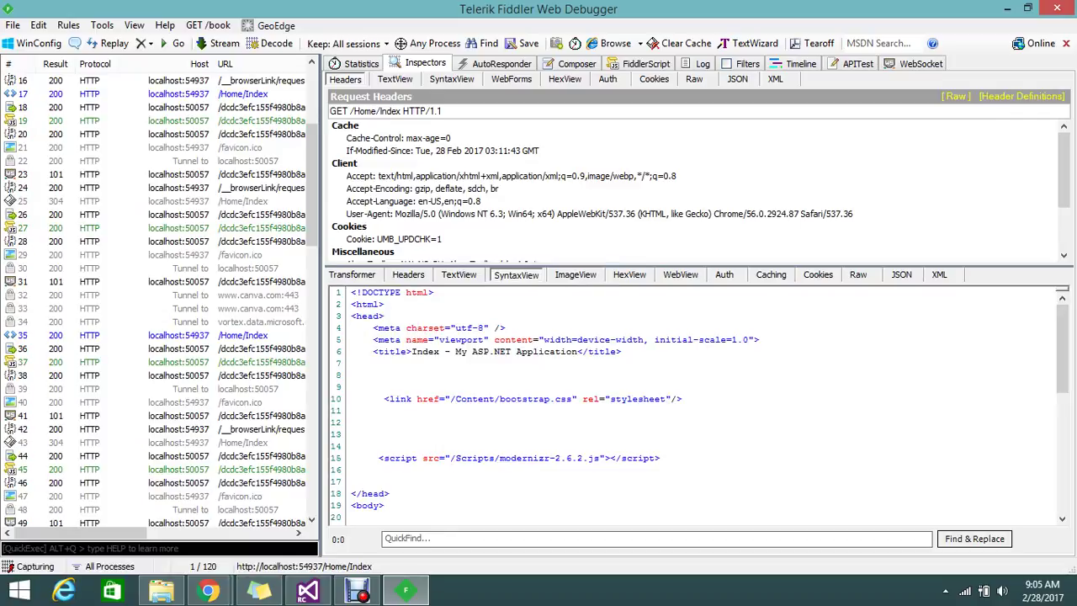
{"action": "left_click", "coordinate": [681, 275]}
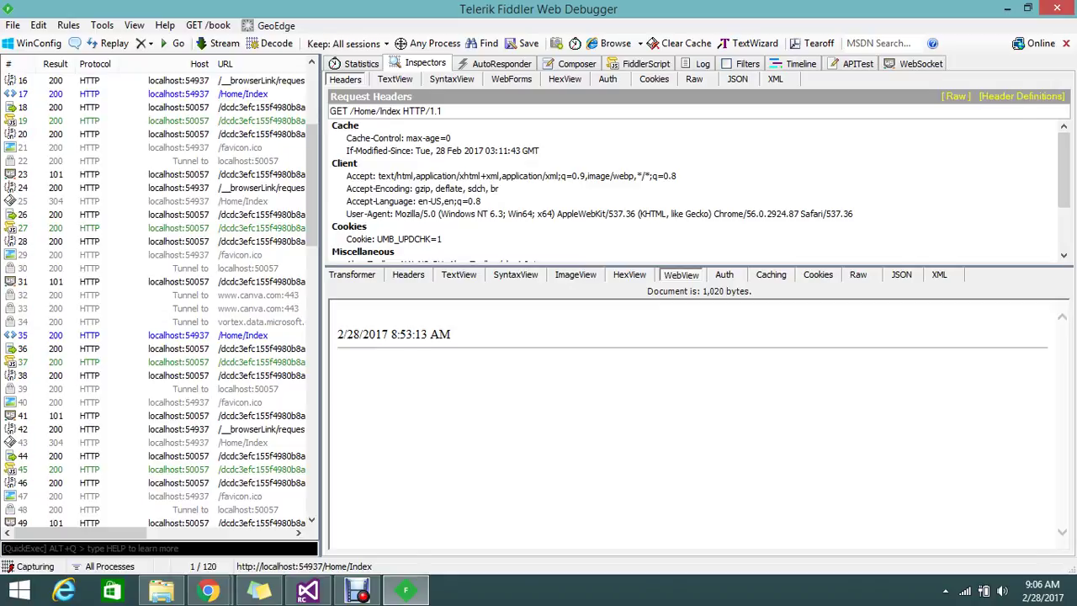
{"action": "left_click_drag", "start_coordinate": [455, 334], "coordinate": [337, 334]}
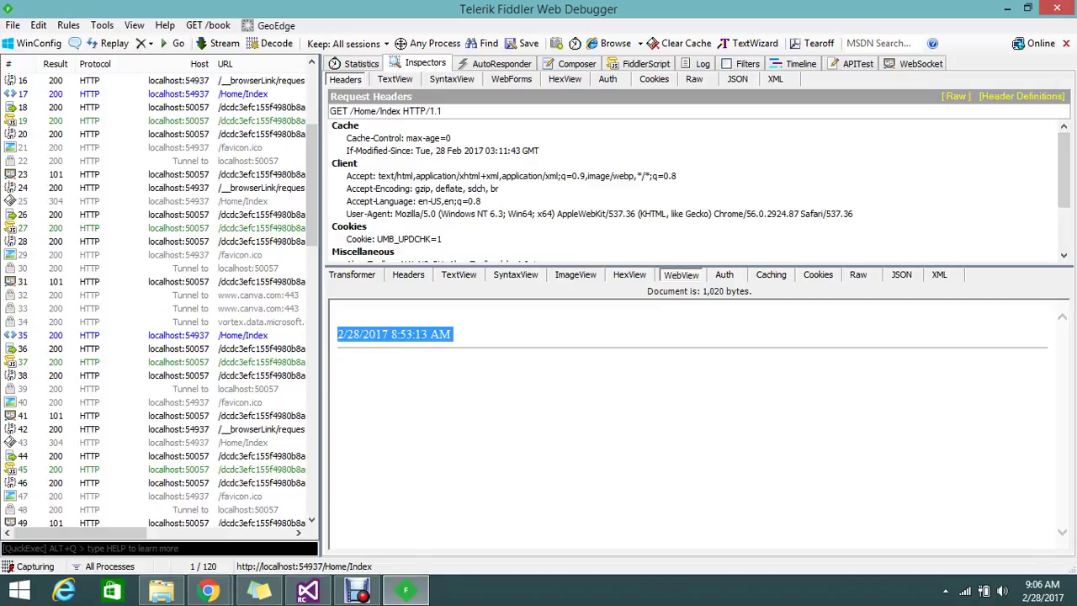
{"action": "left_click", "coordinate": [404, 176]}
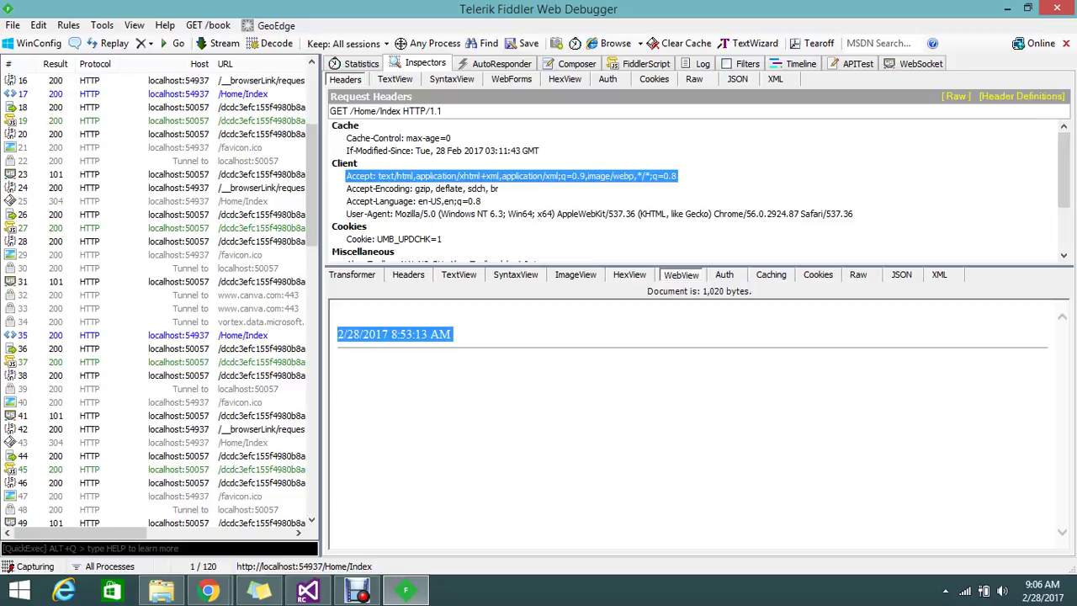
{"action": "left_click_drag", "start_coordinate": [311, 185], "coordinate": [312, 452]}
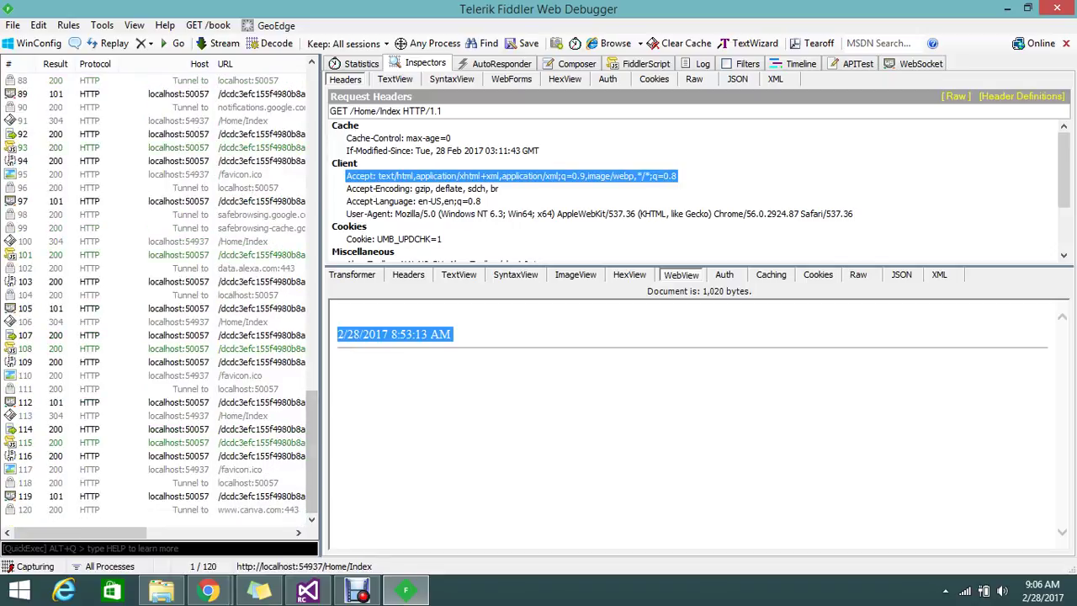